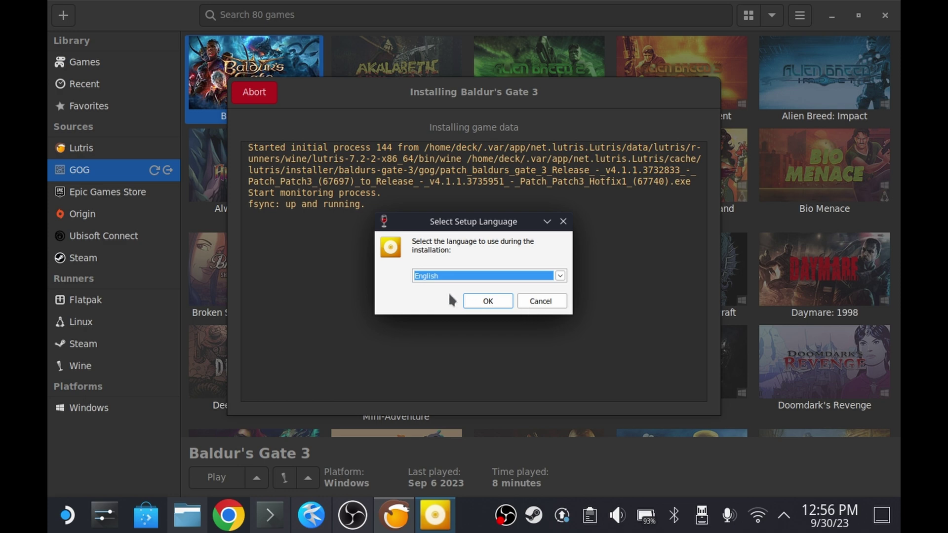
Step: Accept English as the setup language for the Baldur's Gate 3 Patch3_Hotfix1 installer
left_click(487, 301)
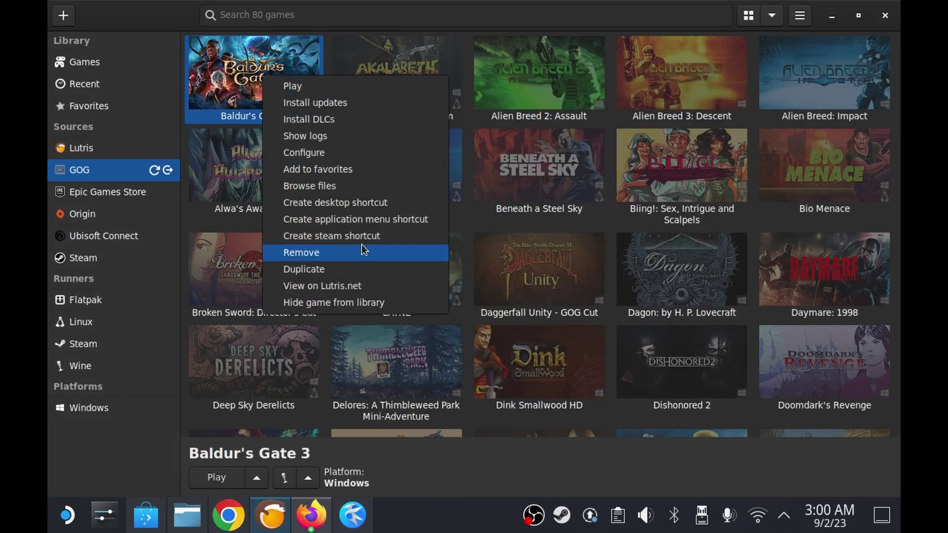
Step: Uninstall Baldur's Gate 3 with permanent deletion of everything under /home/deck/Games/gog/baldurs-gate-3, and close the game library window
left_click(316, 311)
left_click(661, 295)
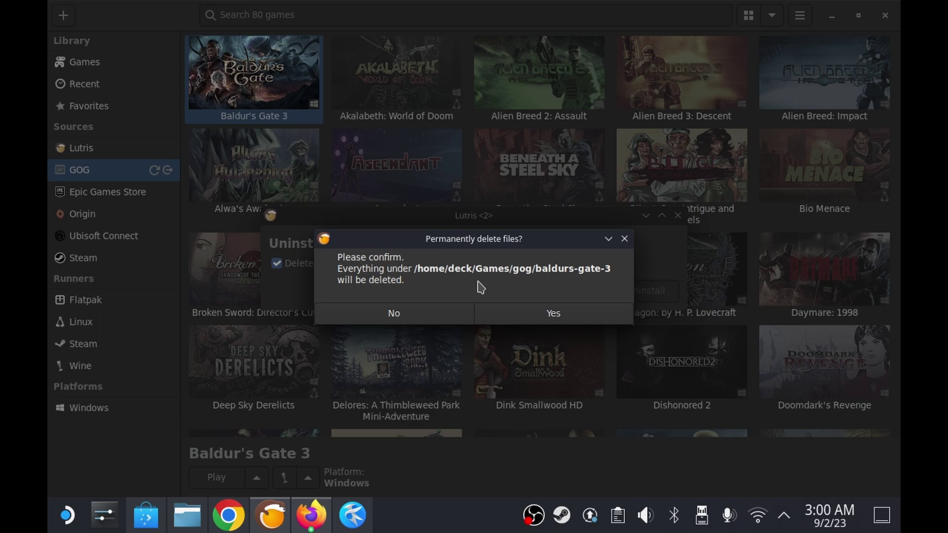
left_click(552, 314)
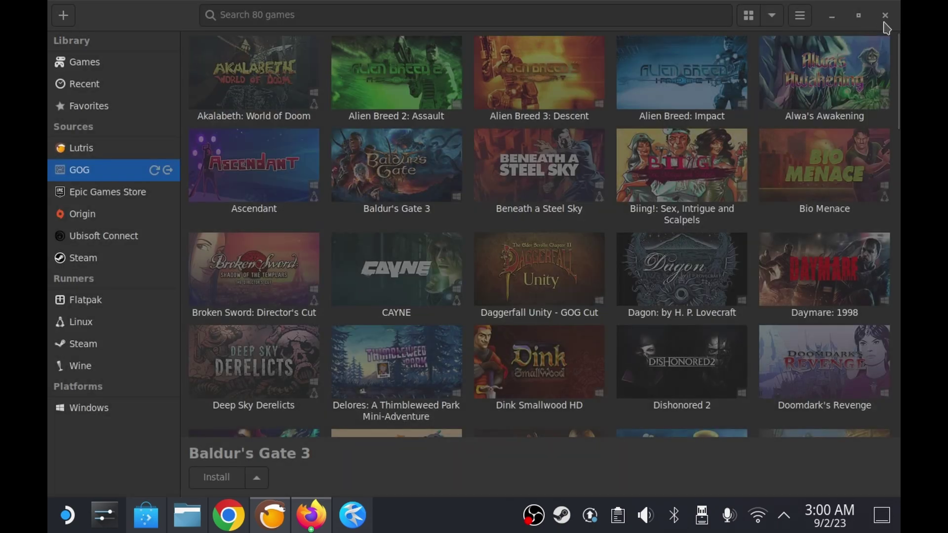
left_click(885, 16)
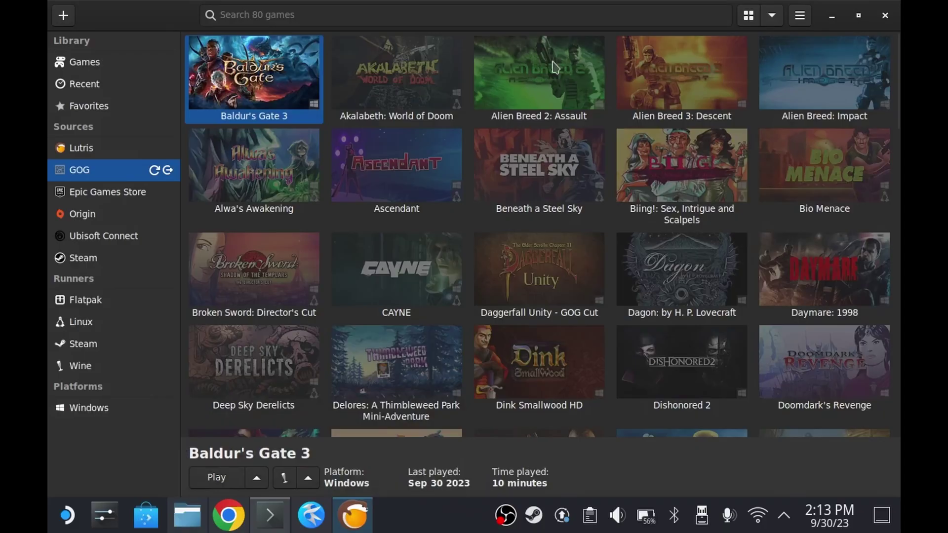
Step: Browse the installed files of Baldur's Gate 3 from the GOG library
right_click(281, 85)
left_click(353, 197)
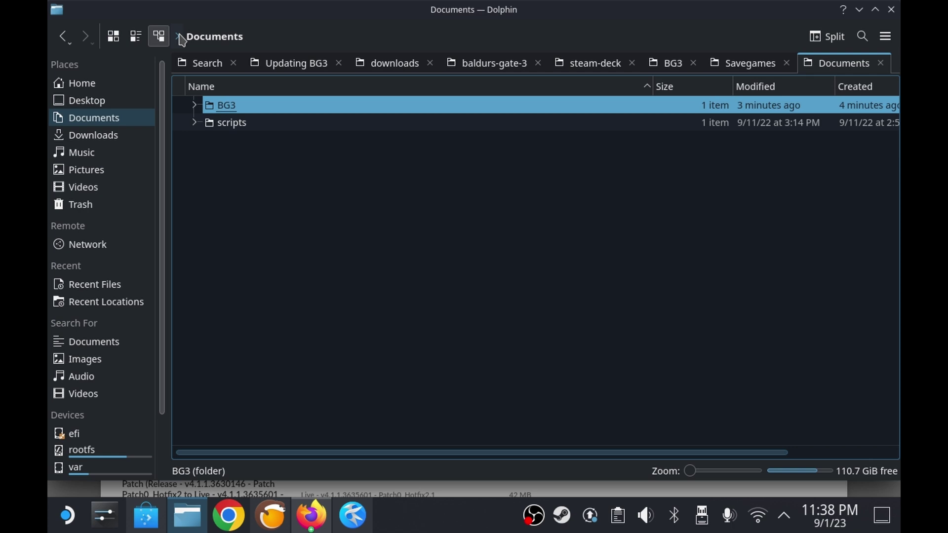
Step: Search the whole file system from the root folder for "larian studios" by file name
left_click(180, 37)
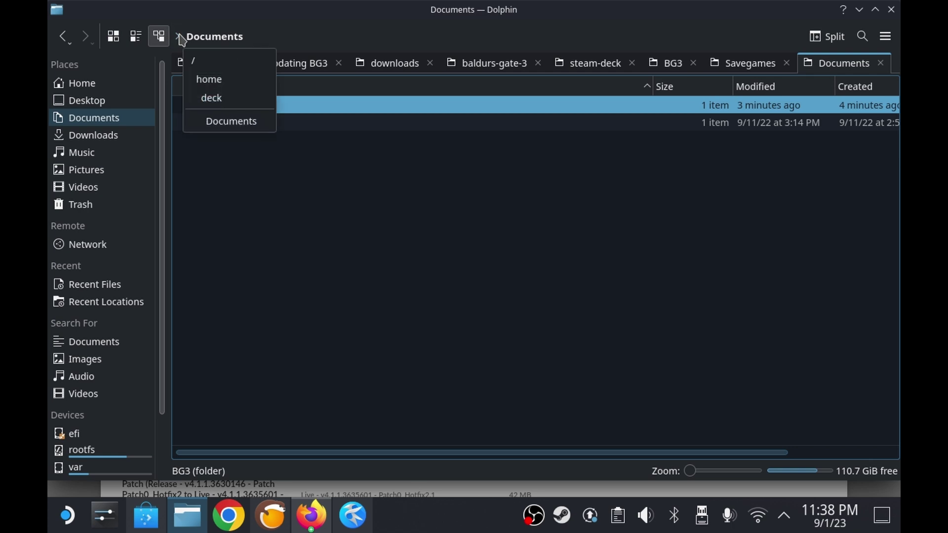
left_click(198, 65)
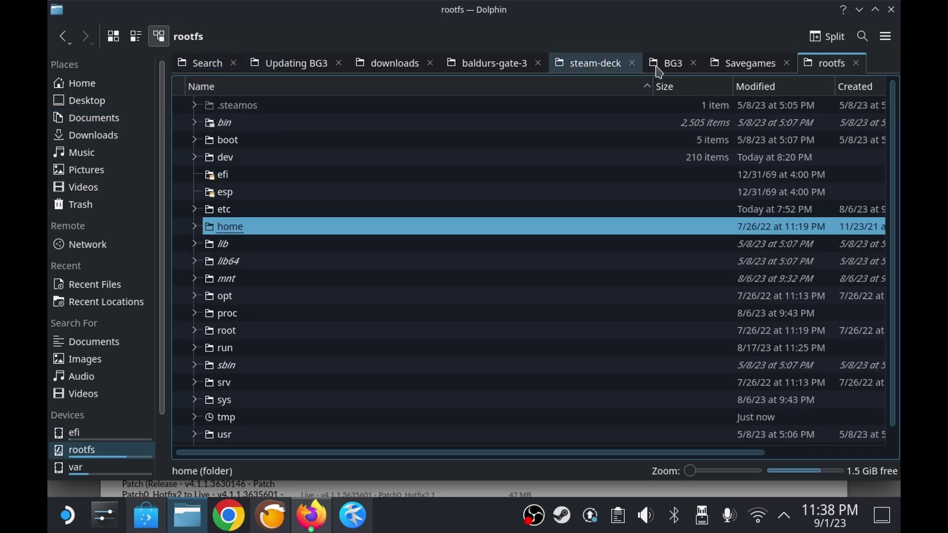
key("ctrl+f")
type("larian studios")
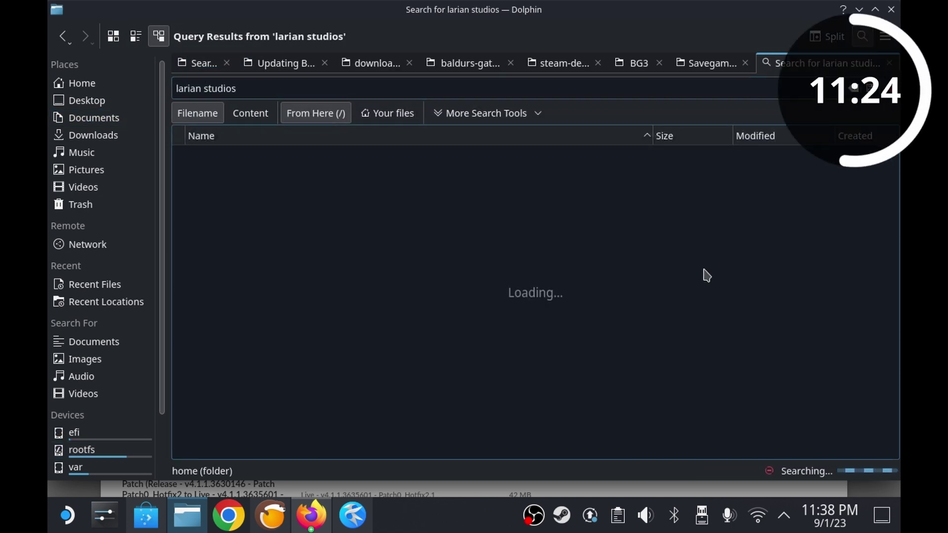
Step: Open the found Larian Studios folder, show its full path, and go through its Baldur's Gate 3 folder toward the save games
double_click(250, 152)
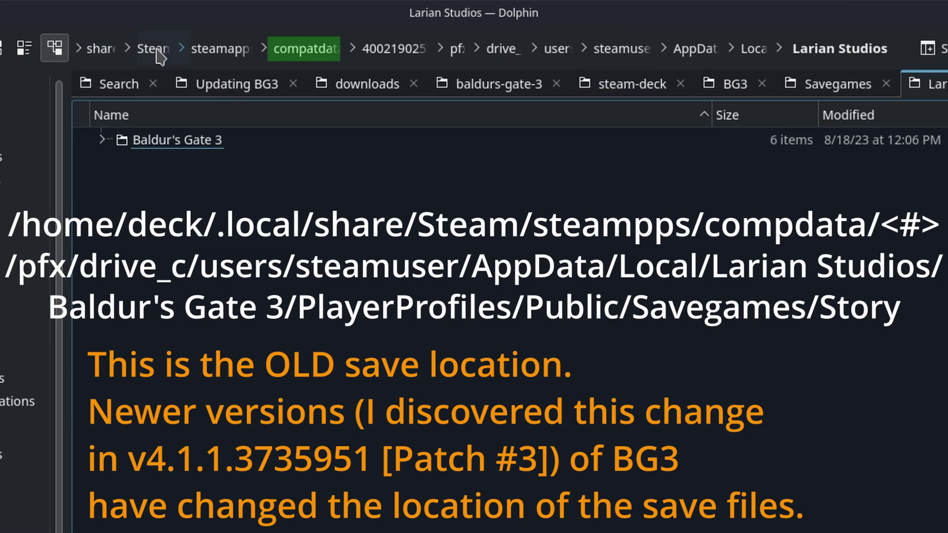
right_click(738, 35)
left_click(727, 126)
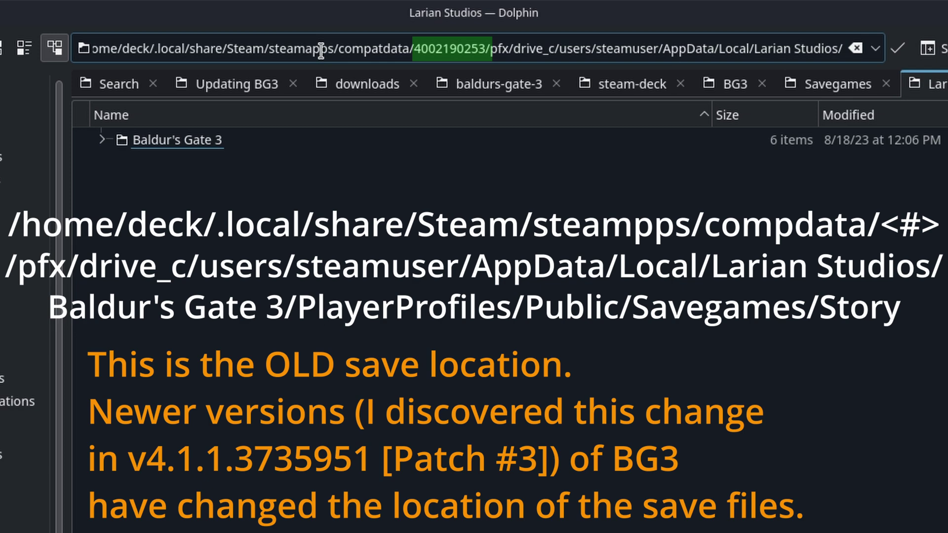
left_click(194, 145)
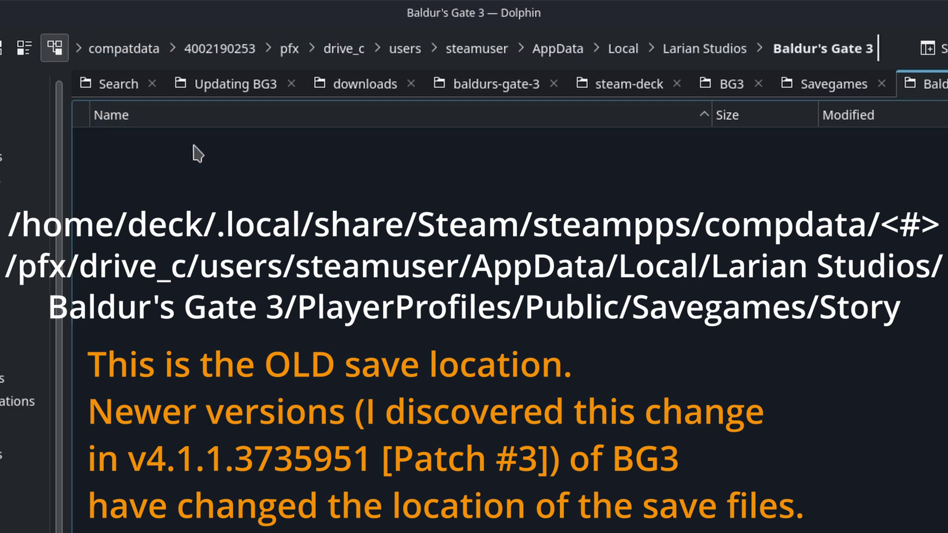
left_click(163, 159)
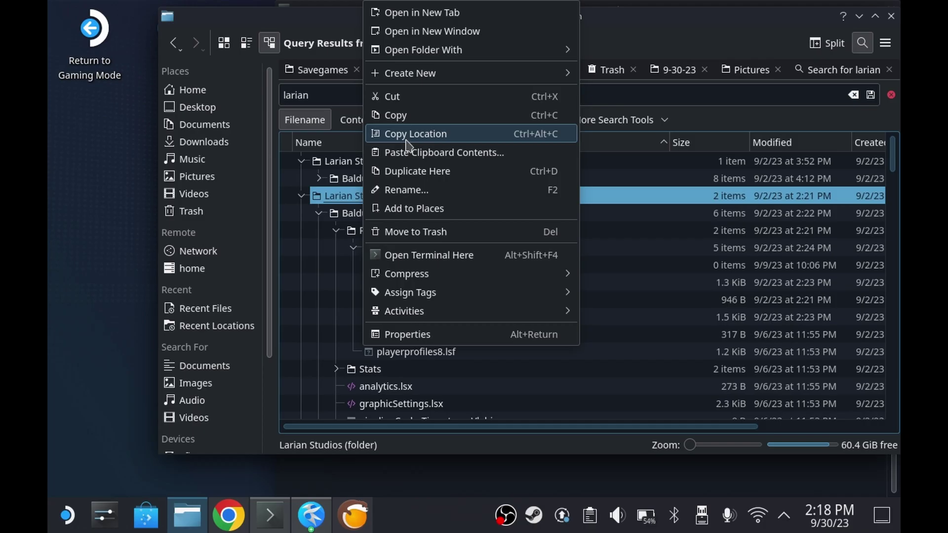
Step: Copy the location of the highlighted Larian Studios folder and paste it below the existing paths in the untitled Kate document
left_click(406, 140)
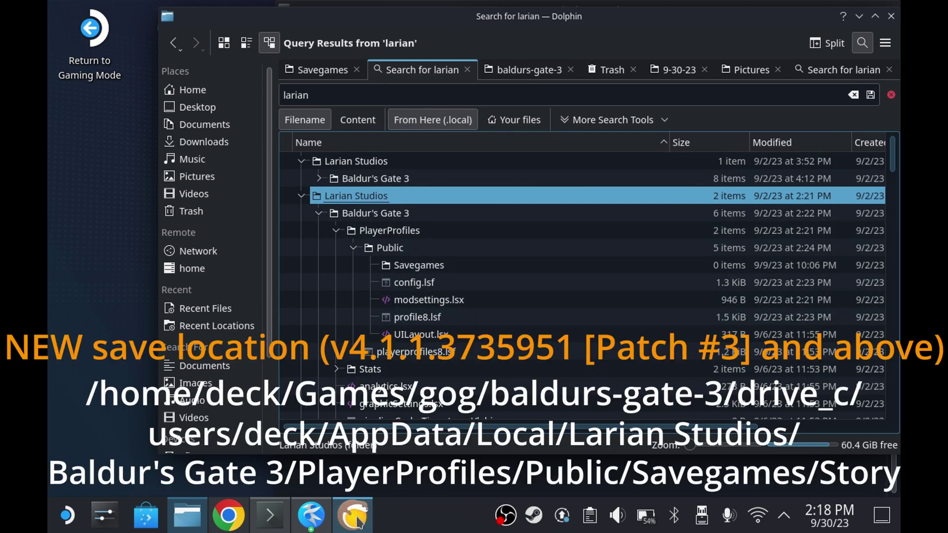
left_click(311, 515)
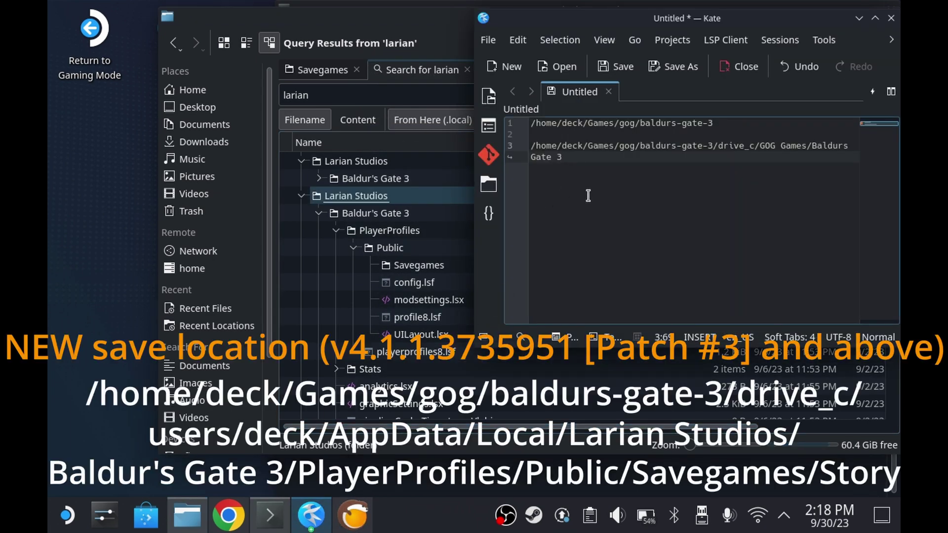
key("Return")
key("Return")
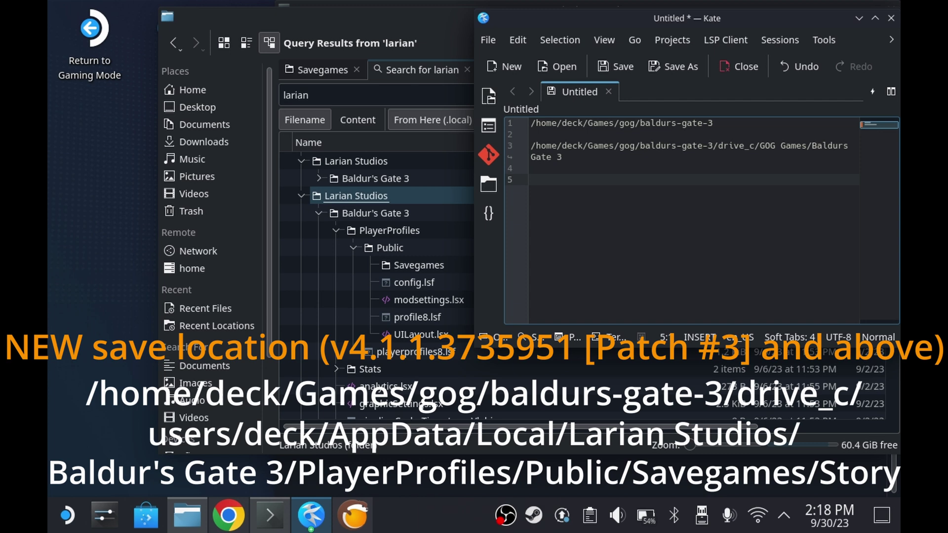
right_click(587, 188)
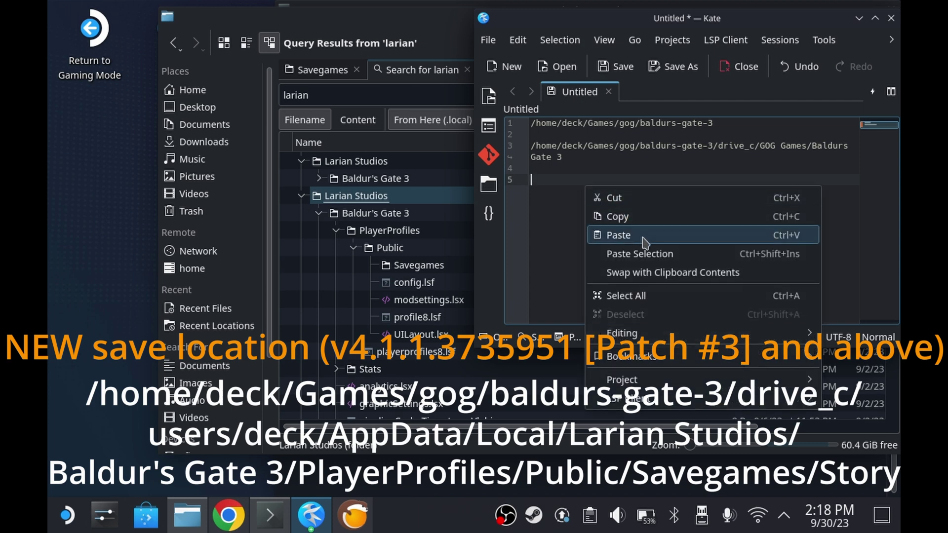
left_click(618, 235)
key("Return")
key("Return")
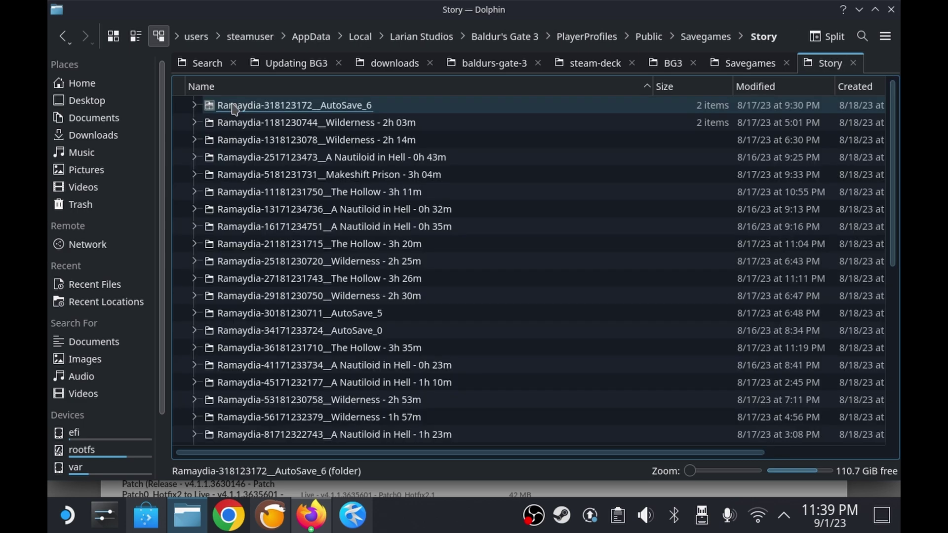
Step: Go up to the Savegames folder and copy its Story folder
left_click(703, 38)
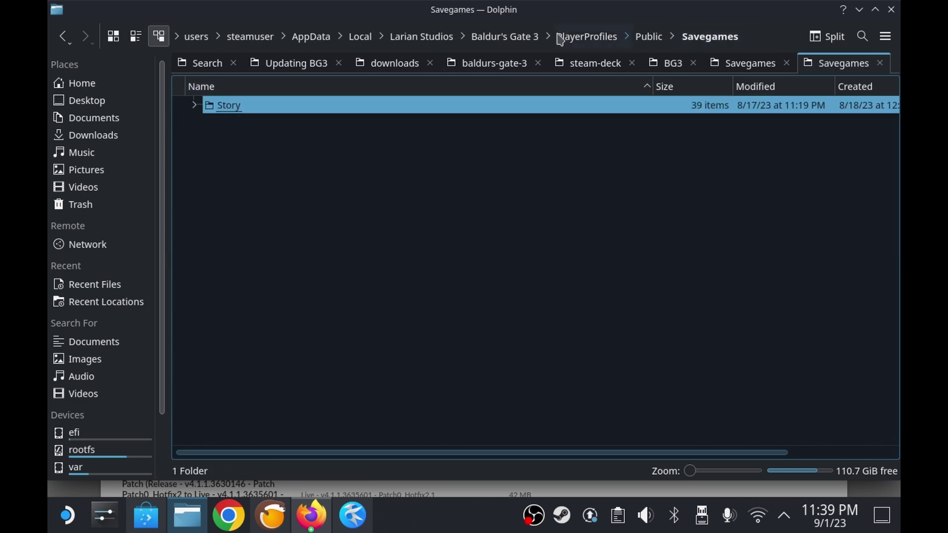
right_click(231, 106)
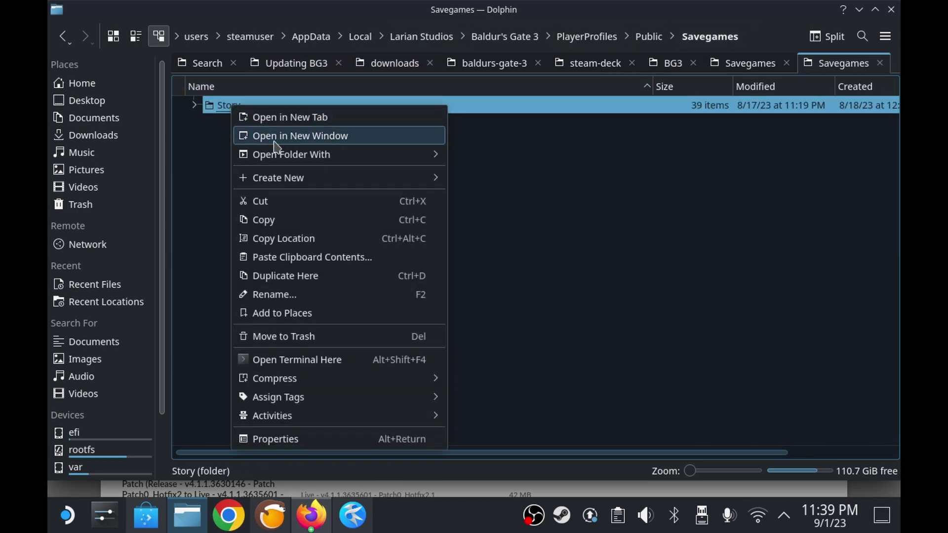
left_click(291, 225)
Step: Create a backup folder named 9-1-23 inside Documents/BG3
left_click(673, 63)
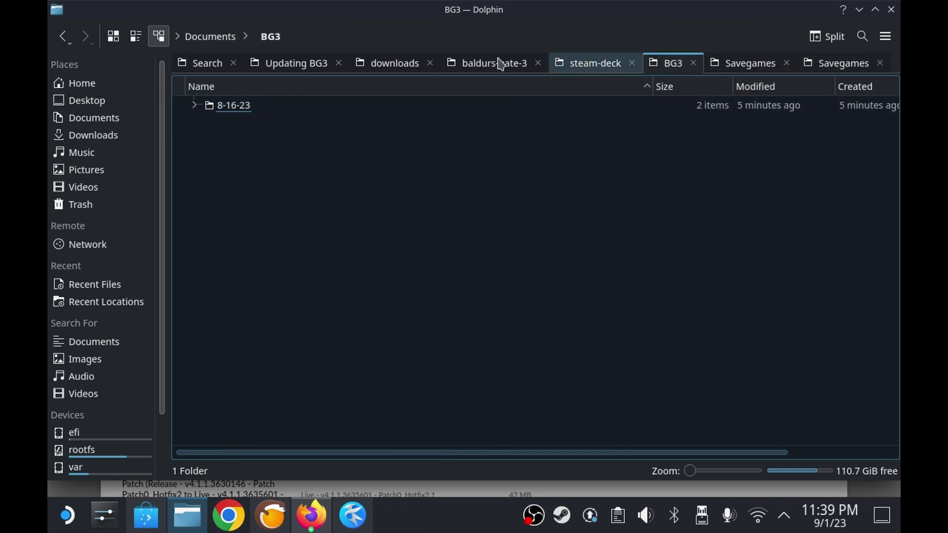
right_click(227, 141)
mouse_move(272, 151)
left_click(440, 147)
type("9-1-23")
key("Return")
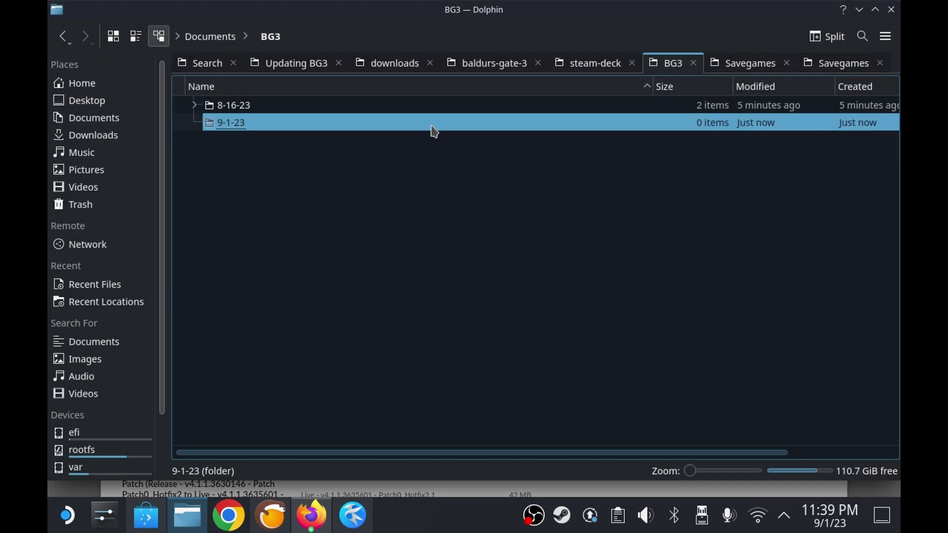
Step: Paste the copied Story folder into the 9-1-23 folder and look through the backed-up saves inside it
double_click(432, 124)
right_click(430, 134)
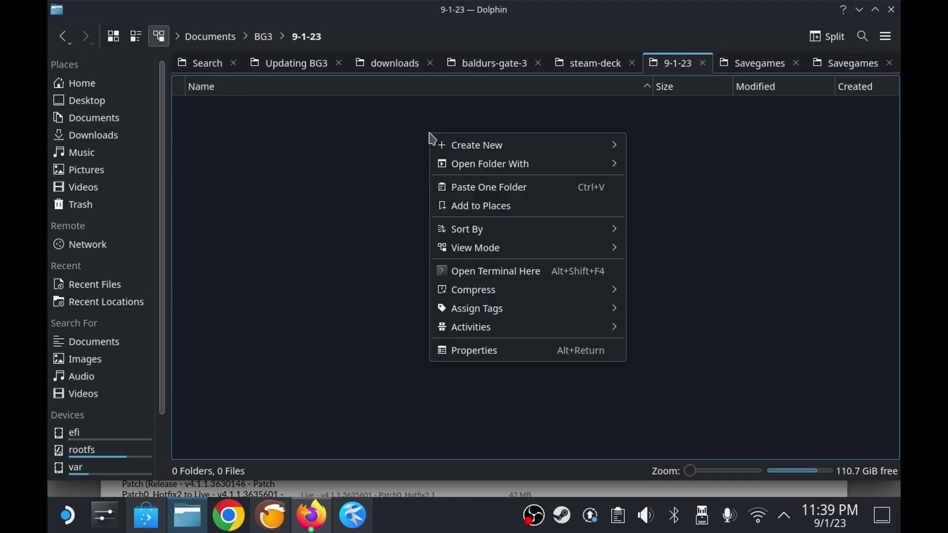
left_click(500, 192)
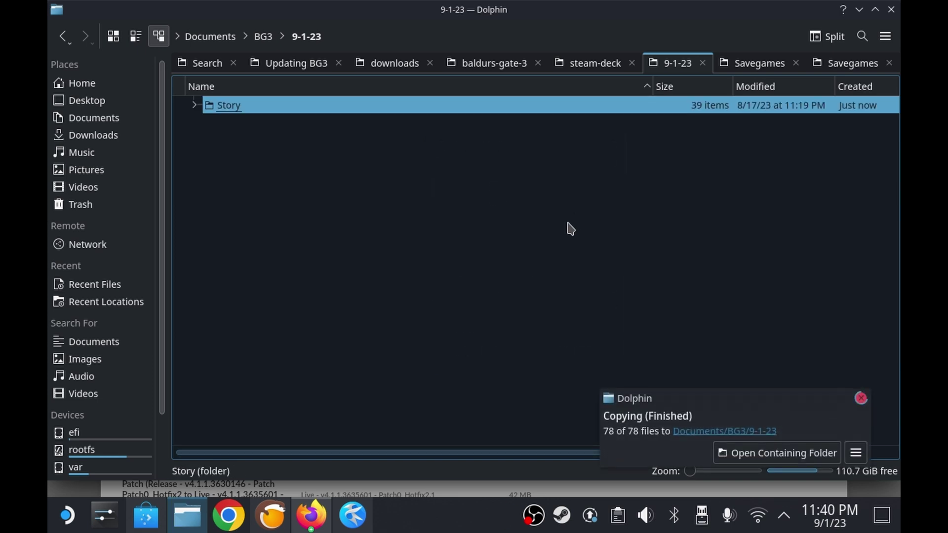
double_click(223, 108)
scroll(339, 173, "down", 6)
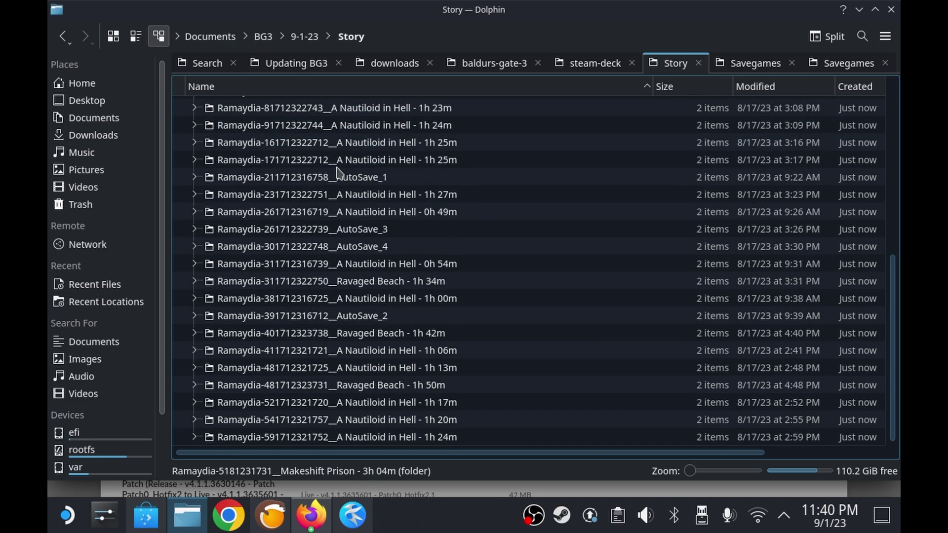
scroll(339, 173, "up", 5)
Step: Try to install the Patch3_Hotfix1 update for Baldur's Gate 3 with English as the setup language
right_click(263, 78)
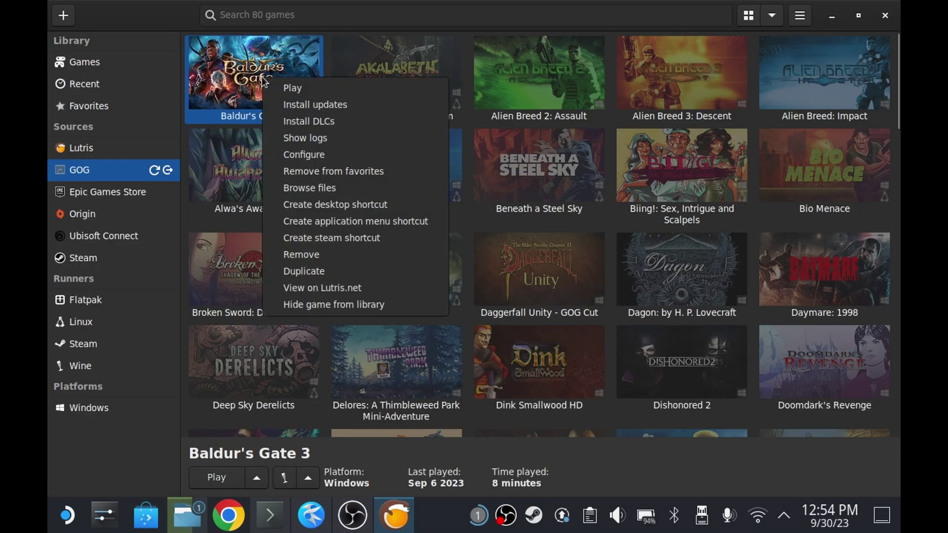
left_click(302, 105)
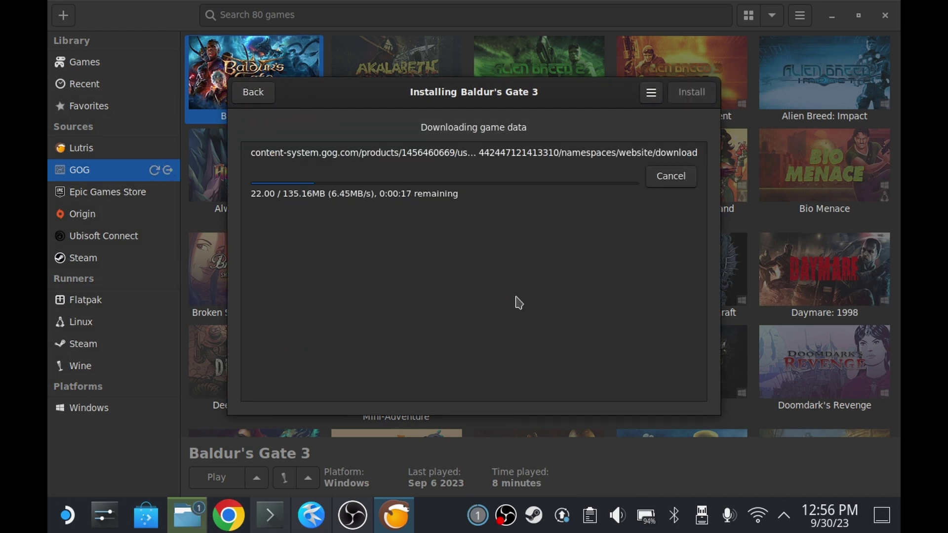
left_click(484, 301)
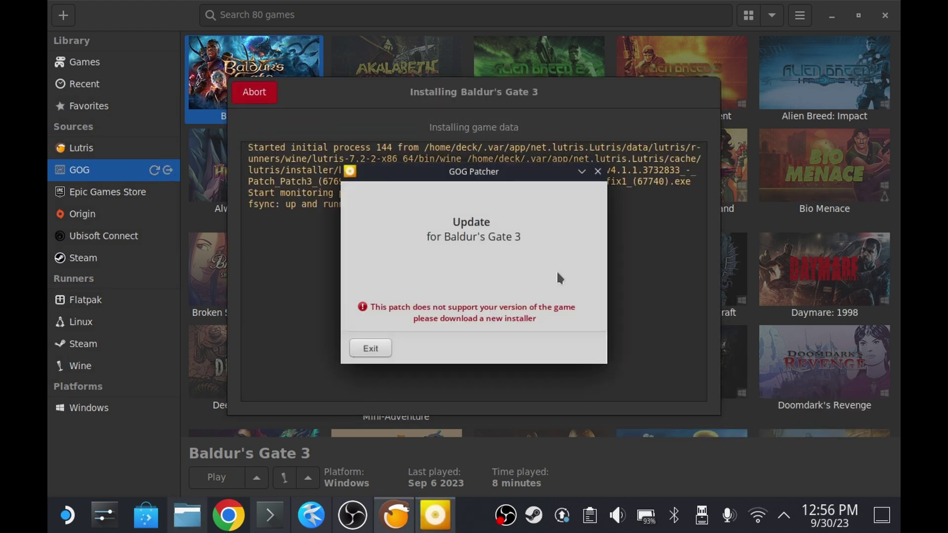
key("Return")
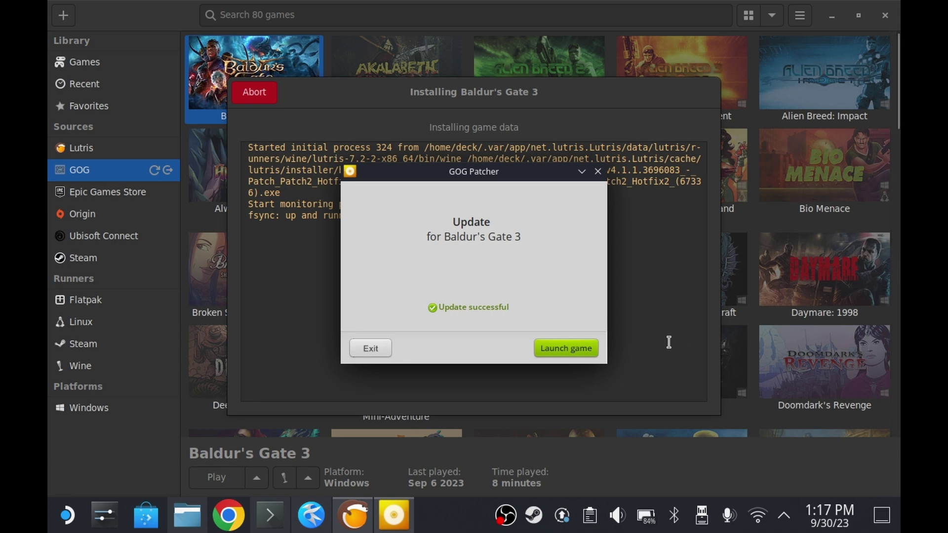
Step: Launch Baldur's Gate 3 from the GOG Patcher after the Patch2_Hotfix2 update
left_click(573, 352)
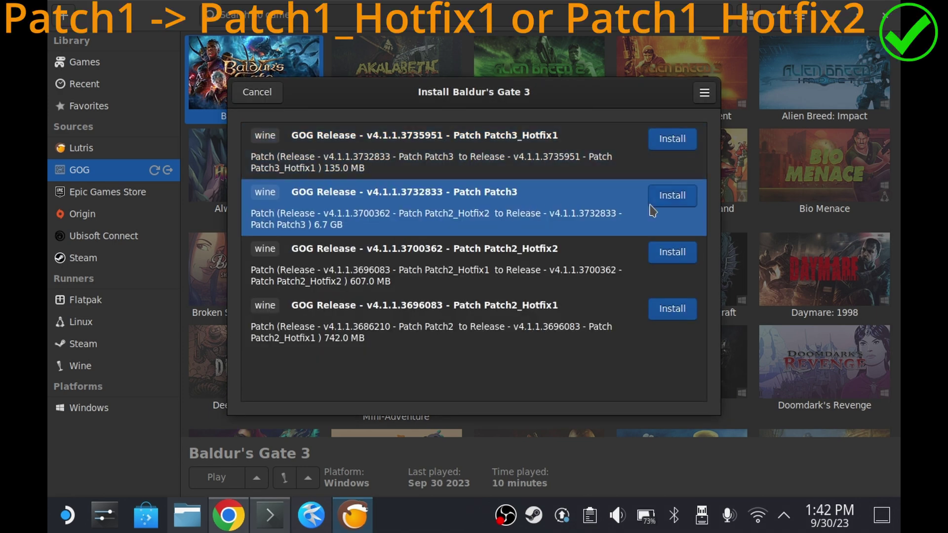
Step: Start installing the v4.1.1.3732833 Patch3 update for Baldur's Gate 3 and accept English as the setup language
left_click(672, 196)
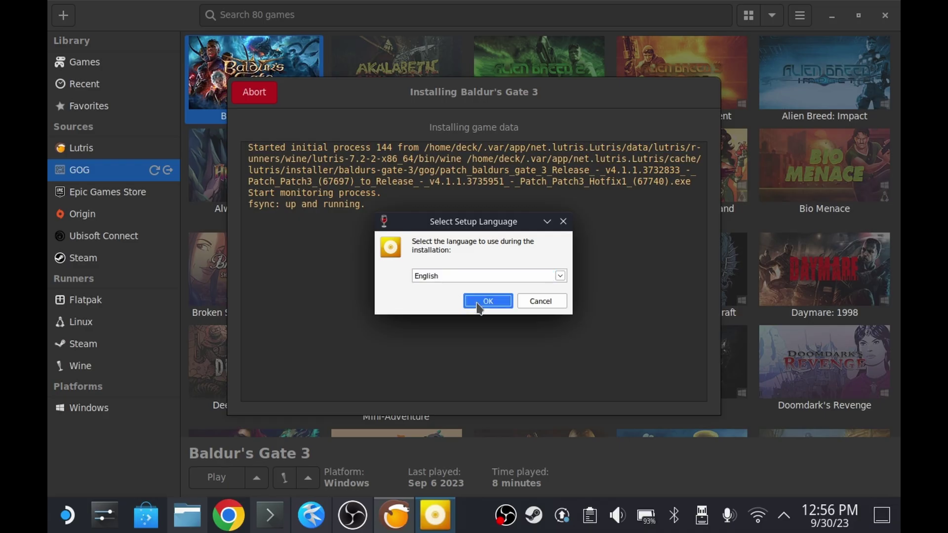
left_click(487, 301)
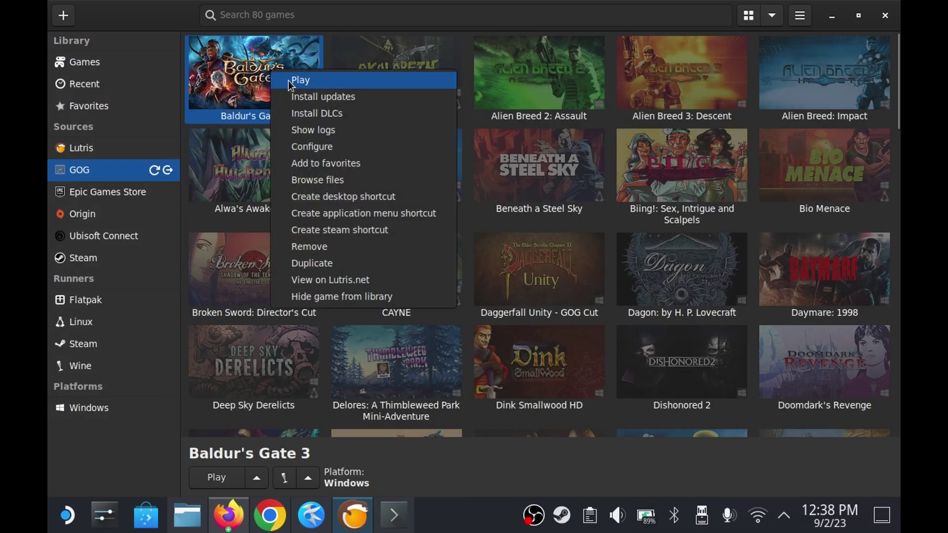
Step: Play Baldur's Gate 3 from the GOG library
left_click(301, 79)
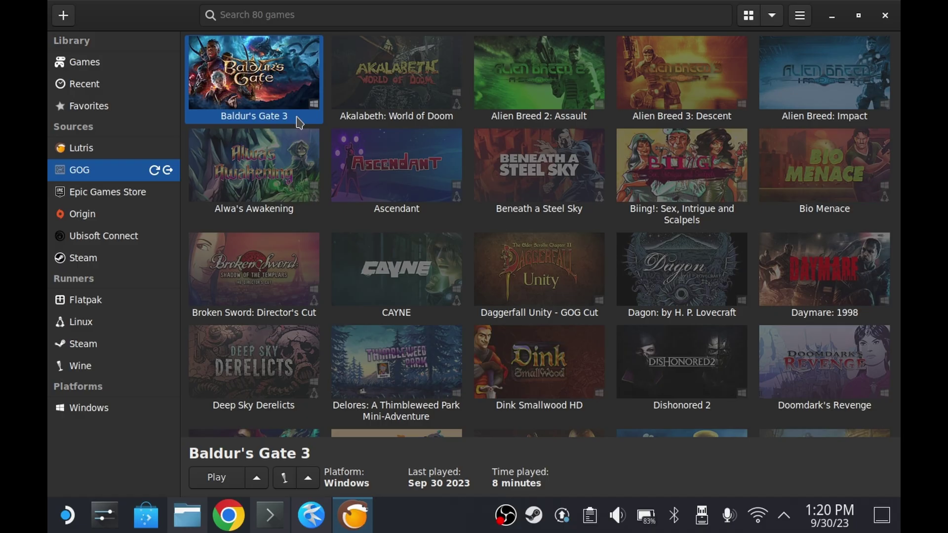
Step: Show the Baldur's Gate 3 log and highlight the wine client error line to examine it
right_click(293, 85)
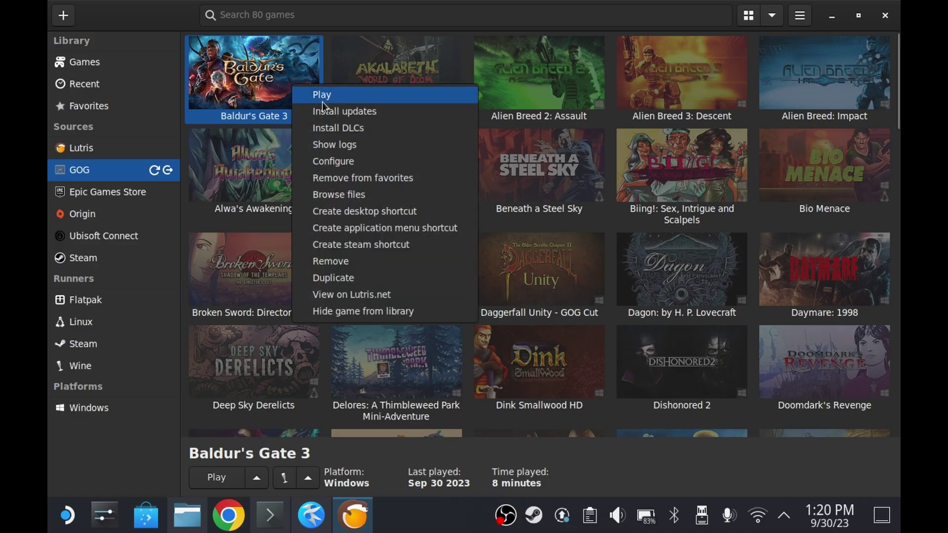
left_click(351, 147)
left_click_drag(514, 155, 269, 152)
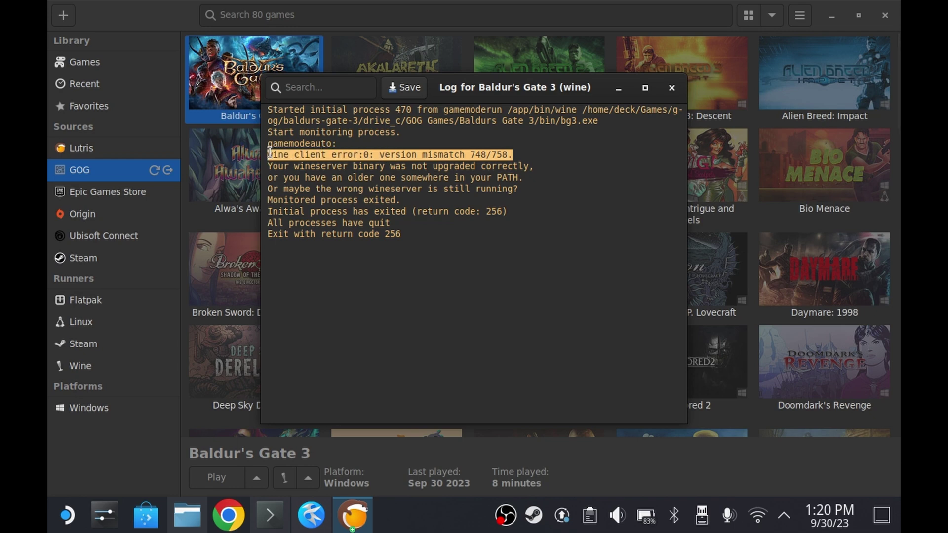
left_click(319, 140)
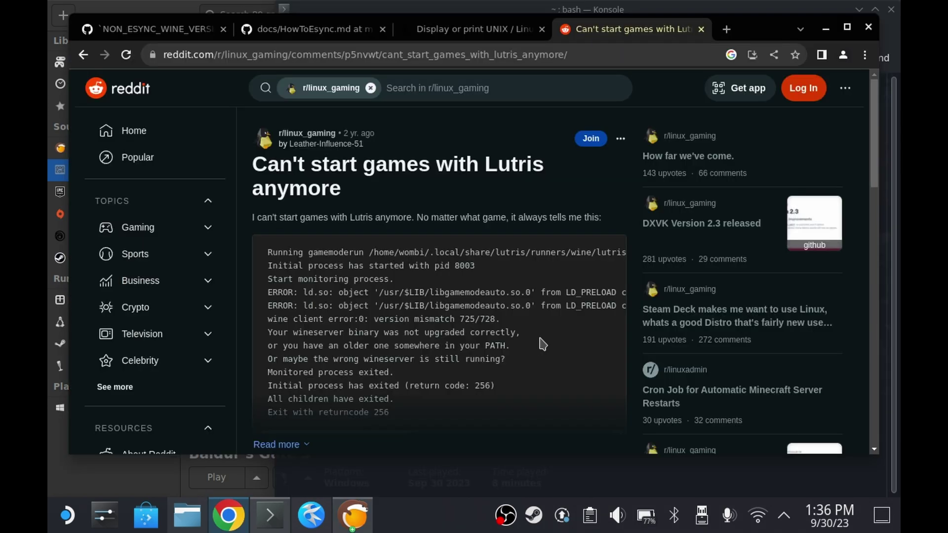
Step: Read the Reddit replies about the wine version mismatch, and open Baldur's Gate 3's game options for configuration in Lutris
scroll(543, 344, "down", 15)
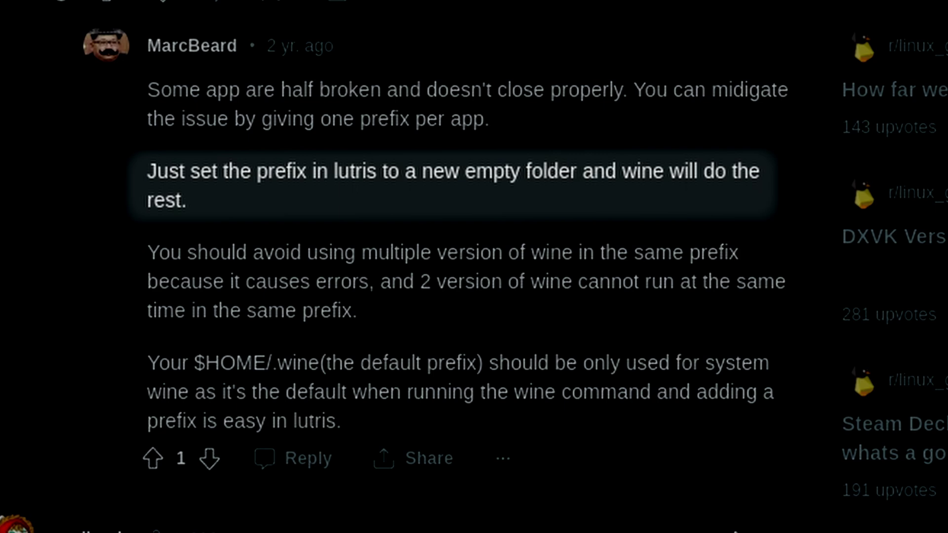
right_click(250, 74)
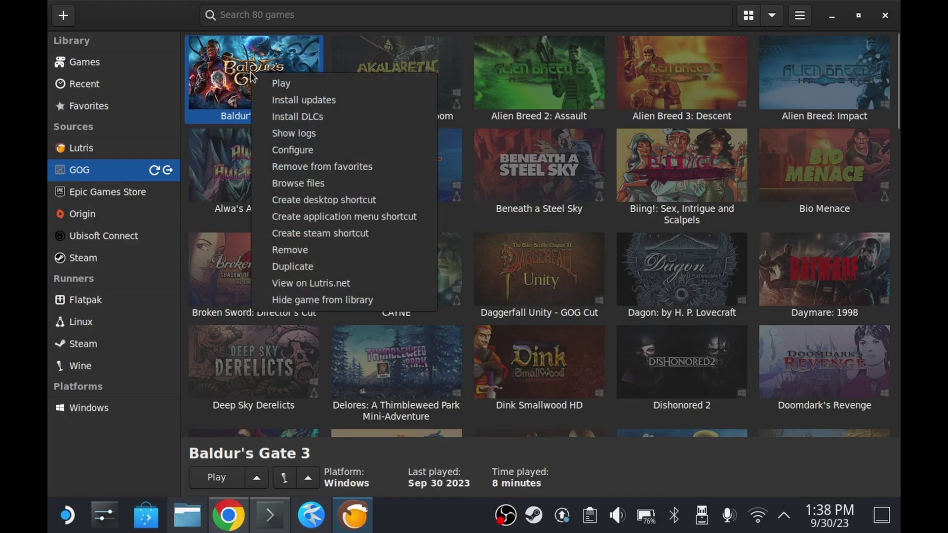
left_click(356, 151)
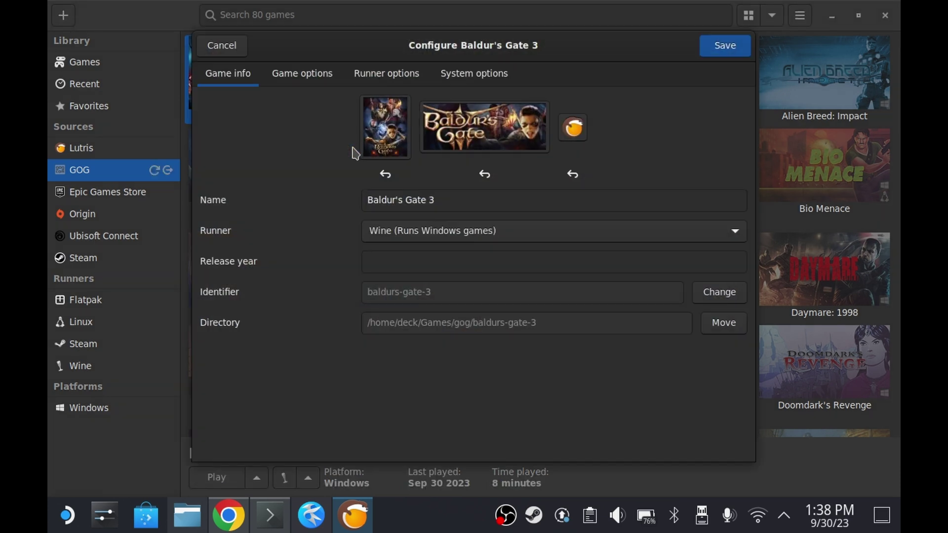
left_click(318, 81)
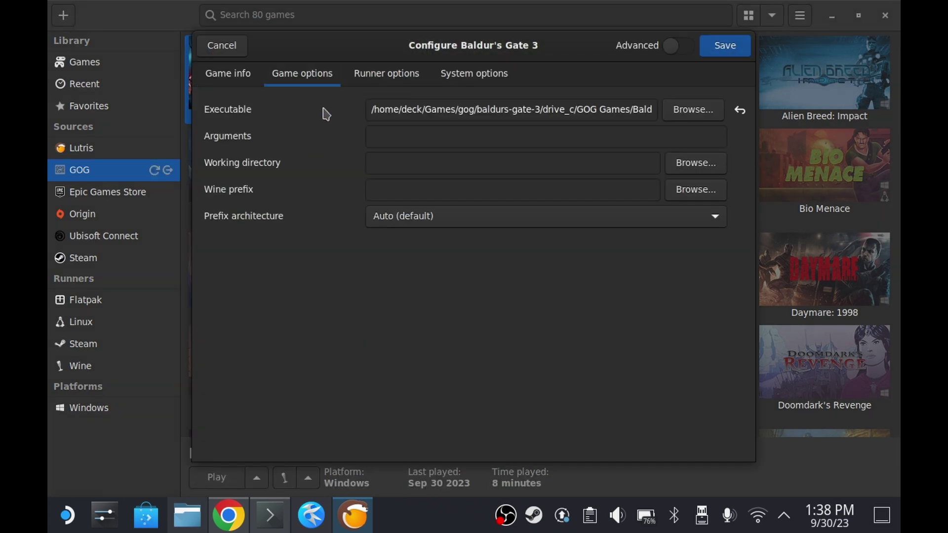
Step: Create a new folder named lutris_prefix in /home/deck for the game's Wine prefix
left_click(695, 190)
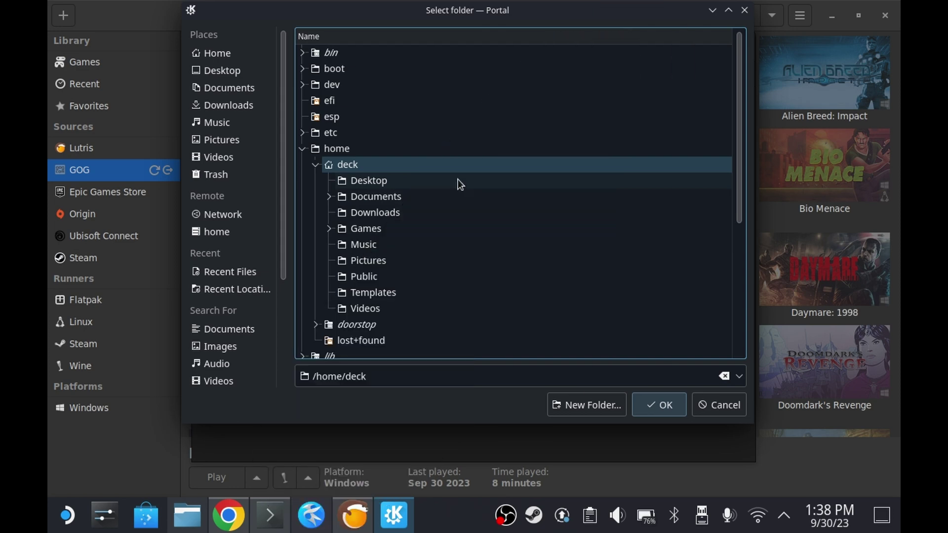
scroll(458, 180, "down", 2)
scroll(457, 181, "up", 2)
scroll(457, 180, "down", 4)
scroll(458, 180, "up", 1)
scroll(458, 180, "down", 1)
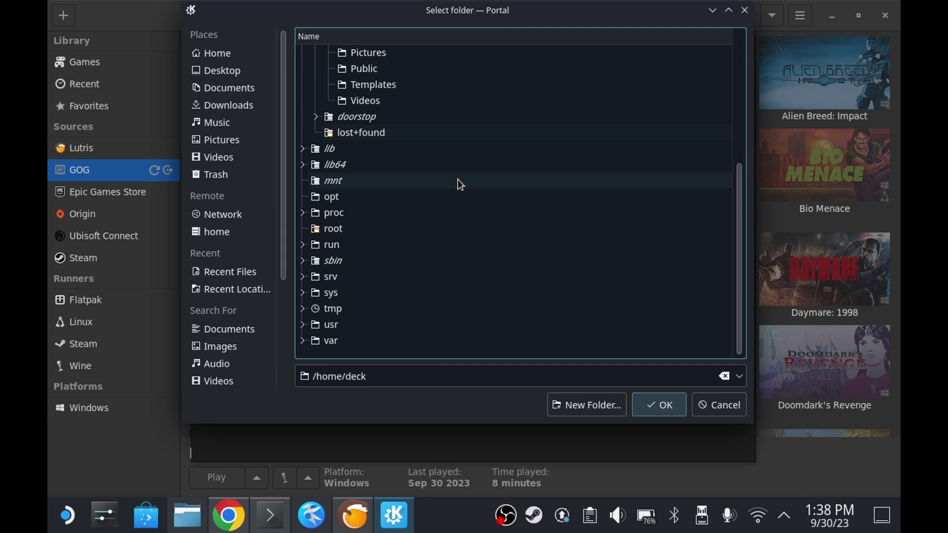
scroll(457, 179, "up", 4)
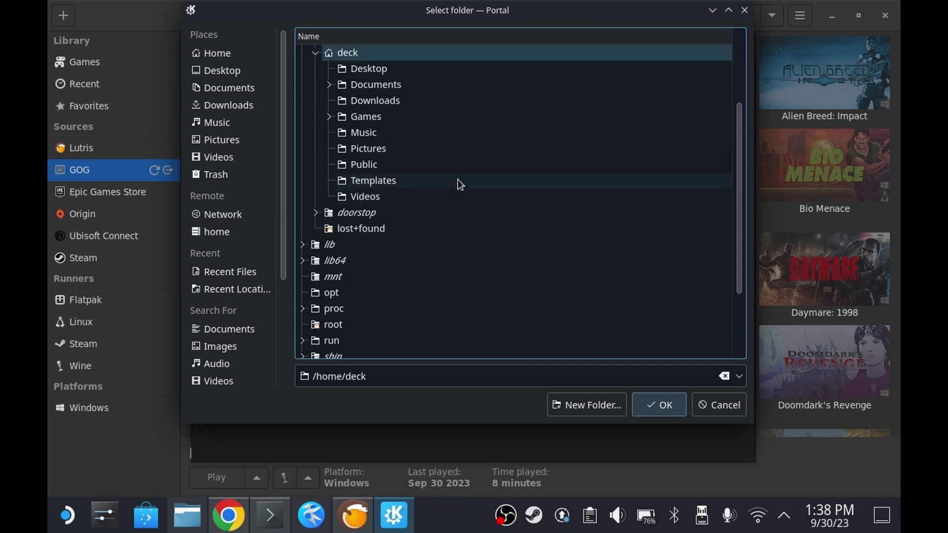
left_click(594, 406)
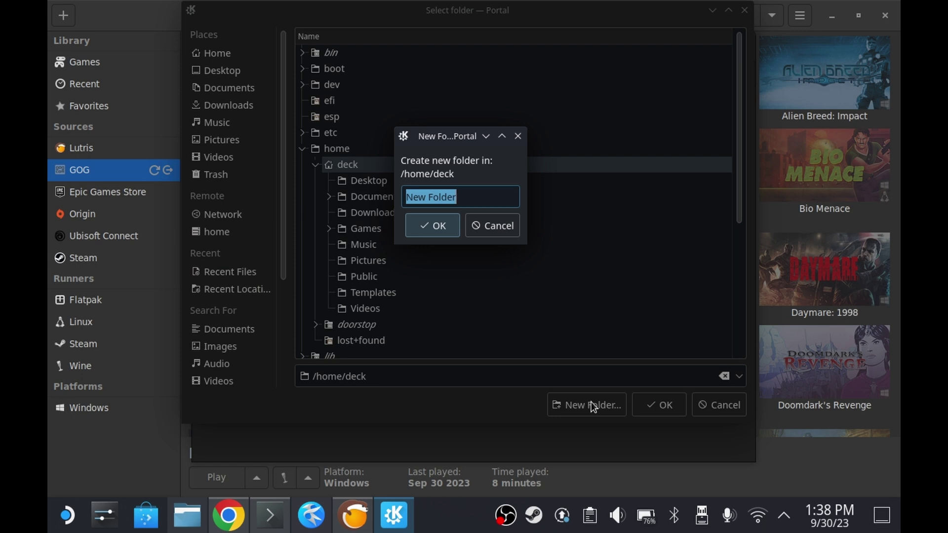
key("BackSpace")
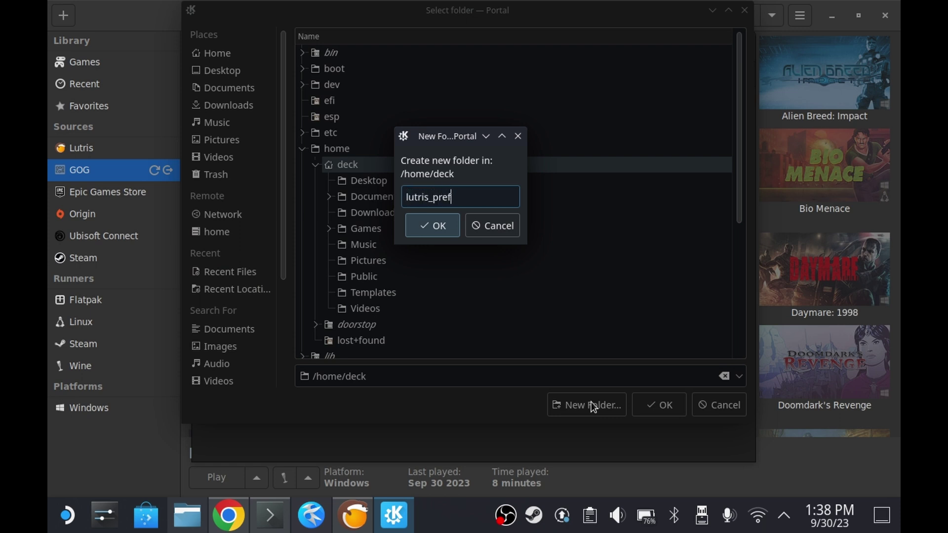
key("Return")
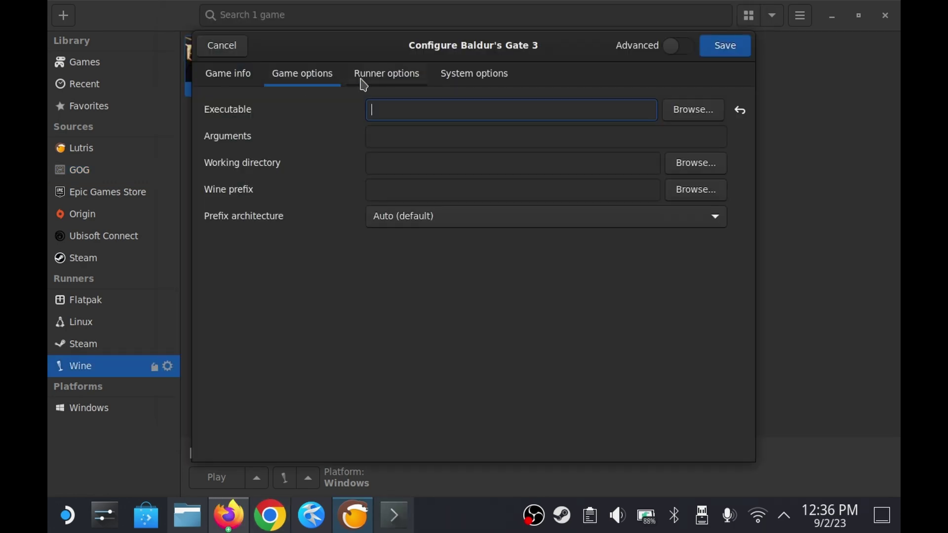
Step: Set the game's Wine version to System (8.0.2) and turn off Esync and Fsync
left_click(376, 78)
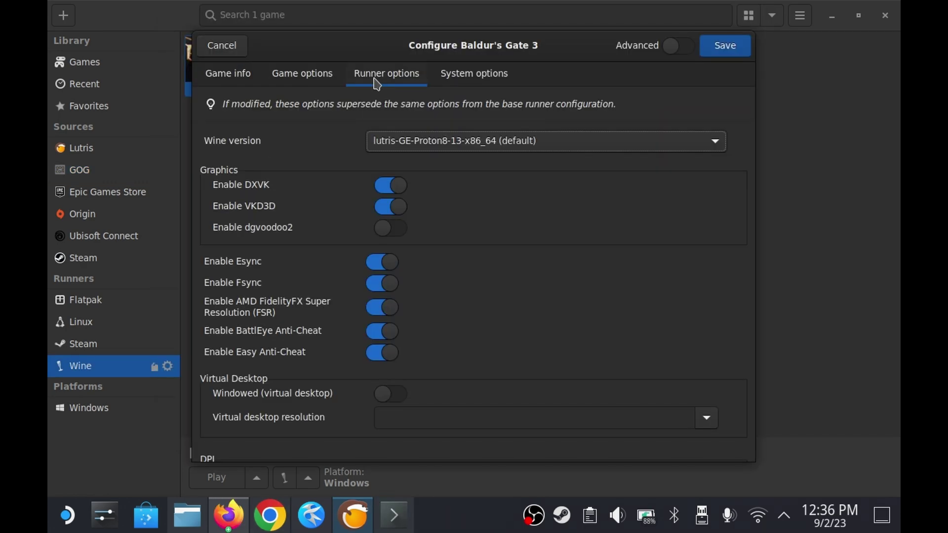
left_click(508, 144)
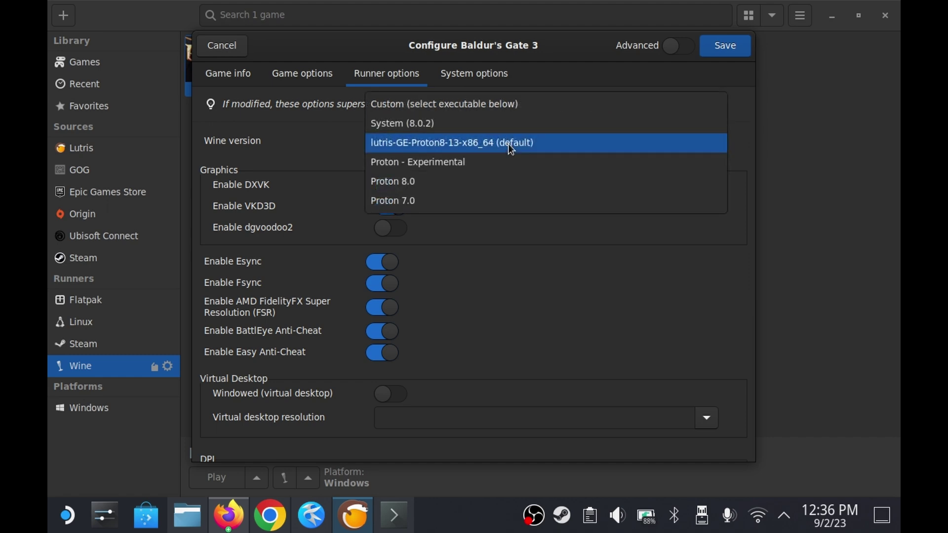
left_click(508, 144)
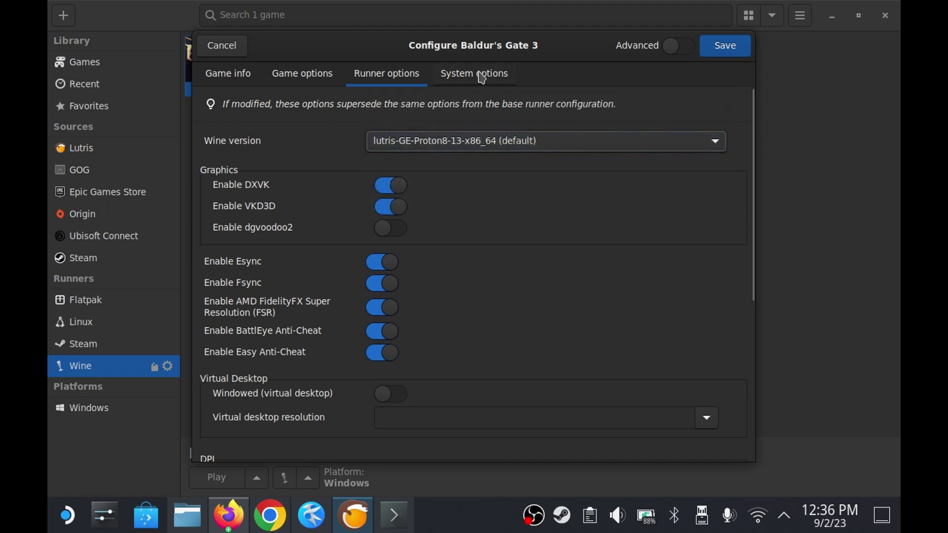
left_click(382, 262)
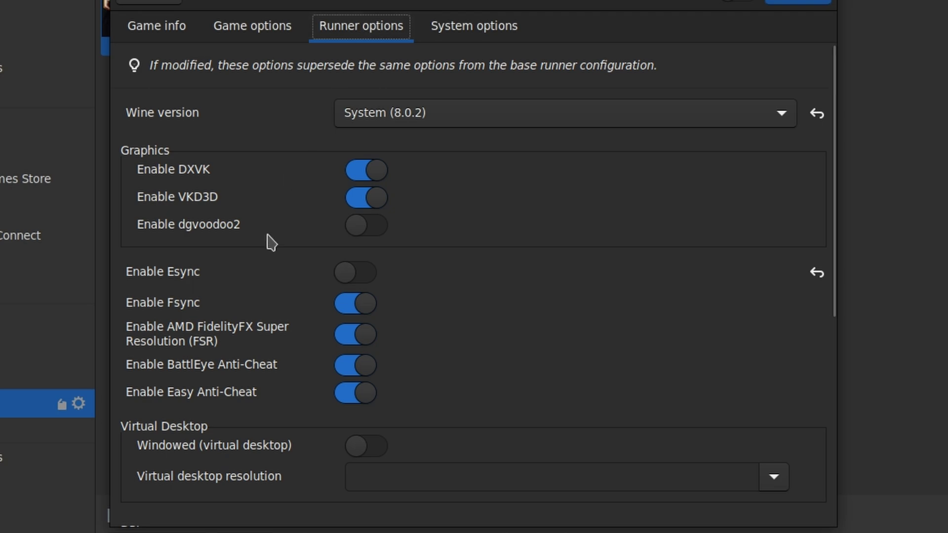
left_click(355, 303)
Step: Launch Baldur's Gate 3 from the Wine library and dismiss the incompatible Wine version warning
right_click(279, 65)
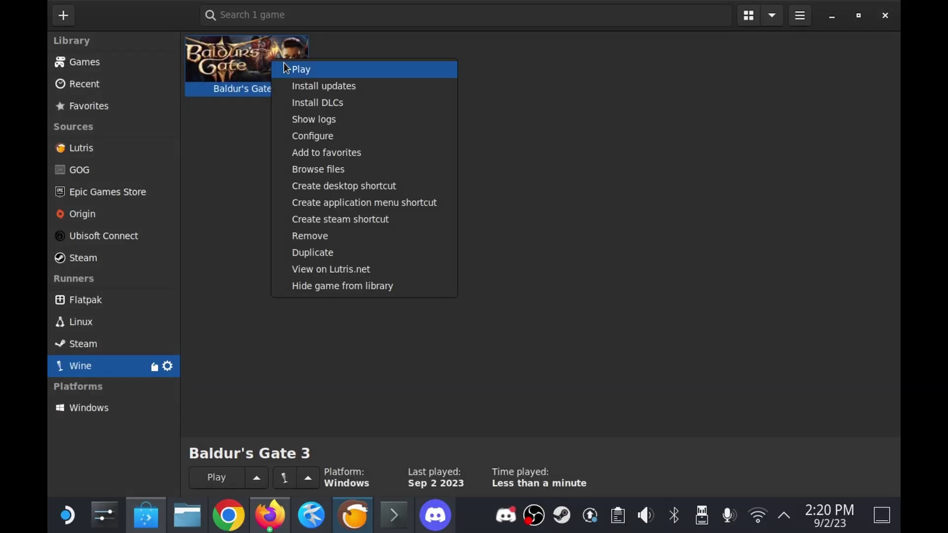
left_click(291, 68)
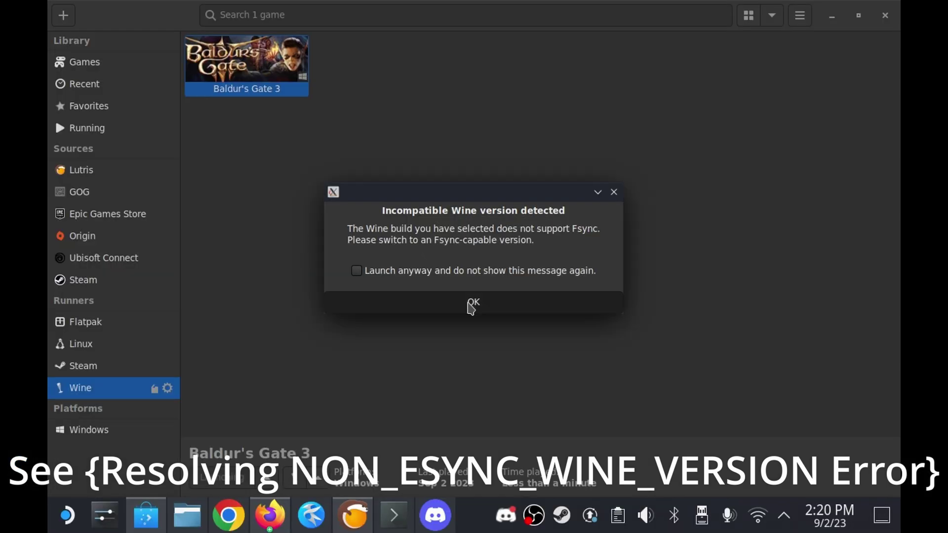
left_click(473, 326)
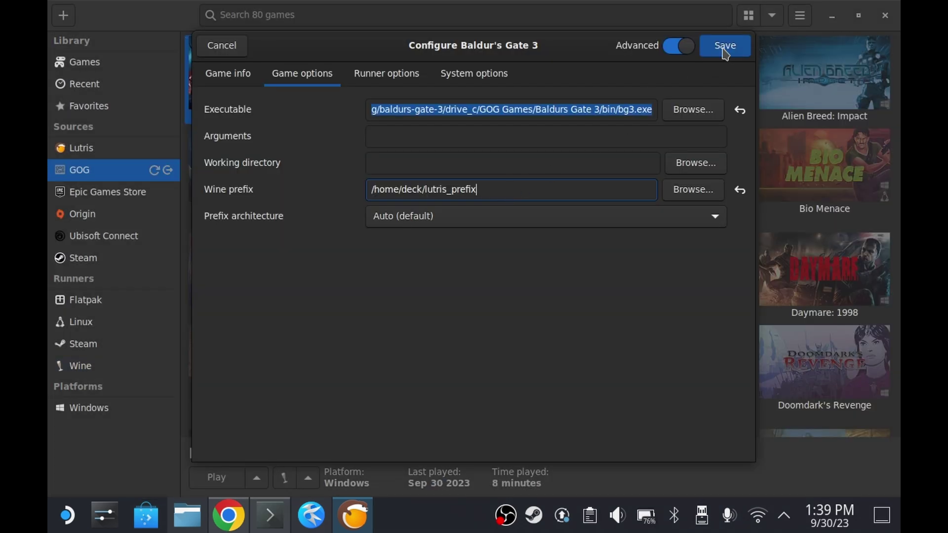
Step: Save the configuration with Wine prefix /home/deck/lutris_prefix and launch Baldur's Gate 3, accepting the Wine Mono installation
left_click(725, 46)
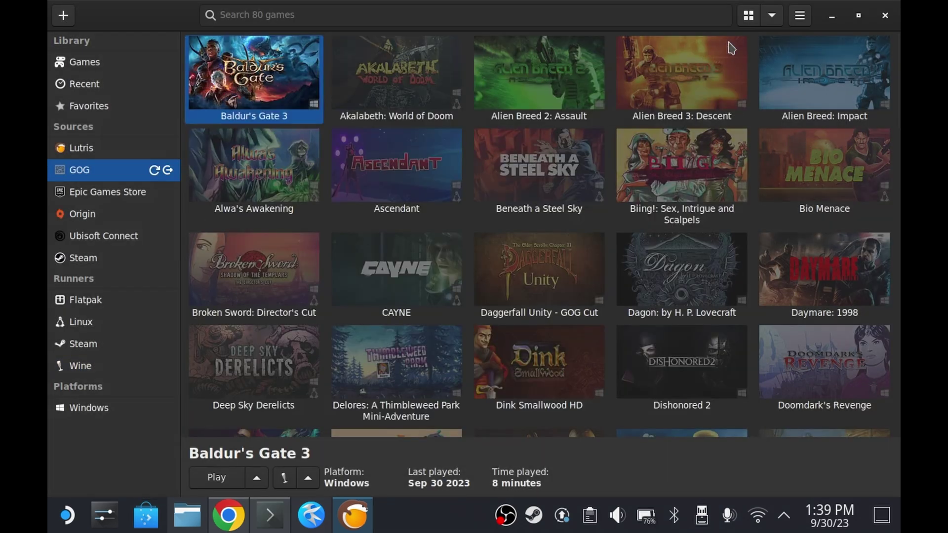
right_click(299, 88)
left_click(316, 91)
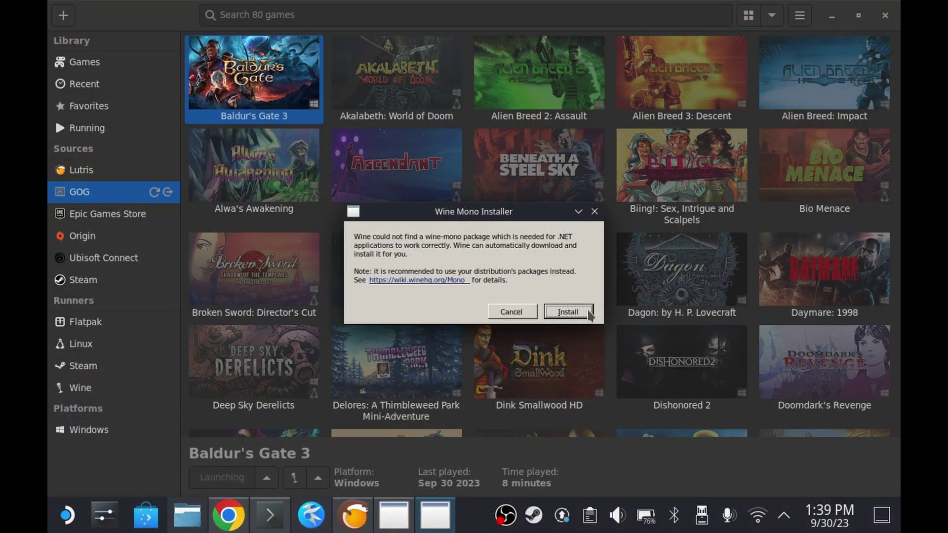
left_click(588, 312)
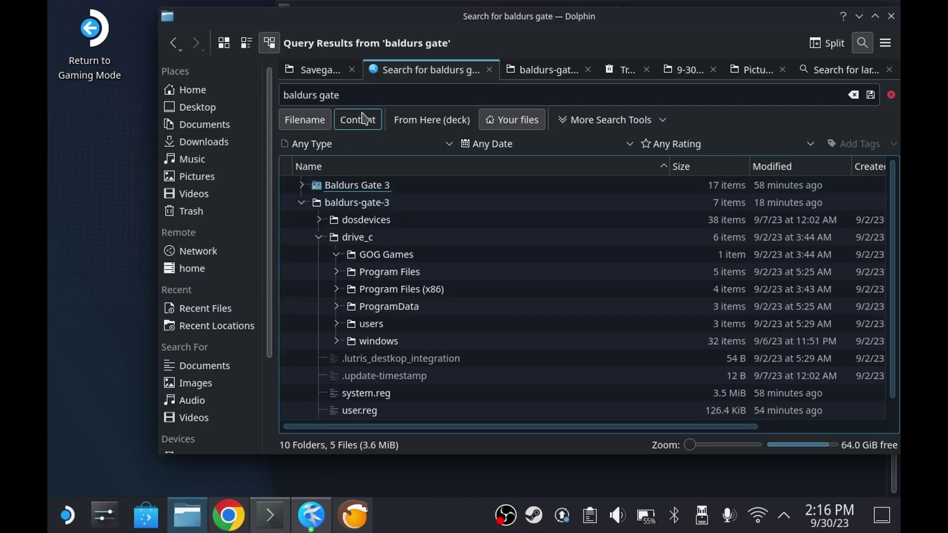
Step: Search your files in Dolphin for larian and expand Larian Studios down to Baldur's Gate 3's PlayerProfiles/Public folder
triple_click(362, 100)
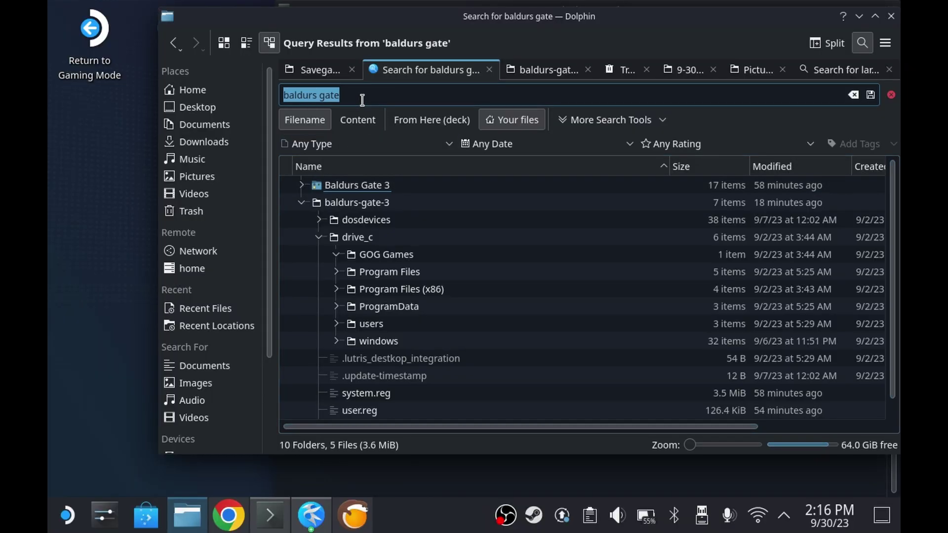
type("larian")
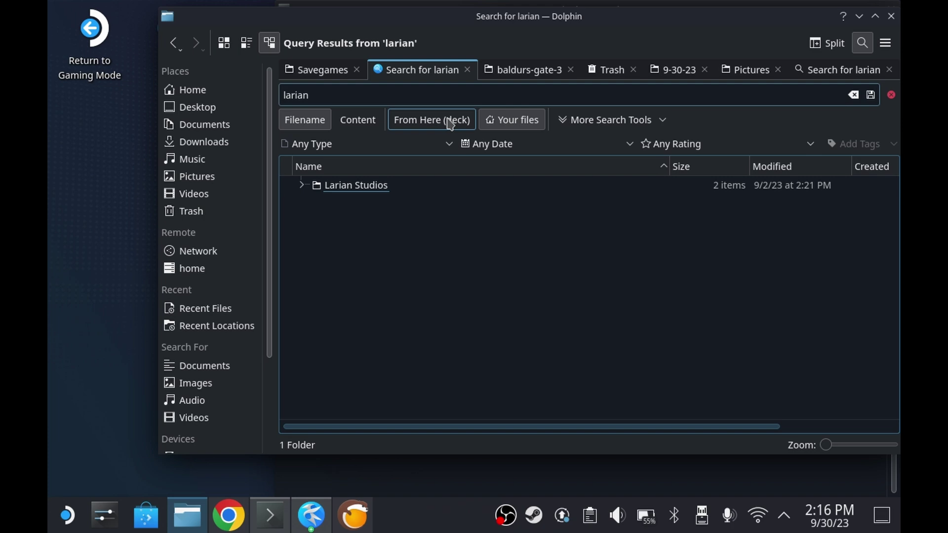
left_click(301, 186)
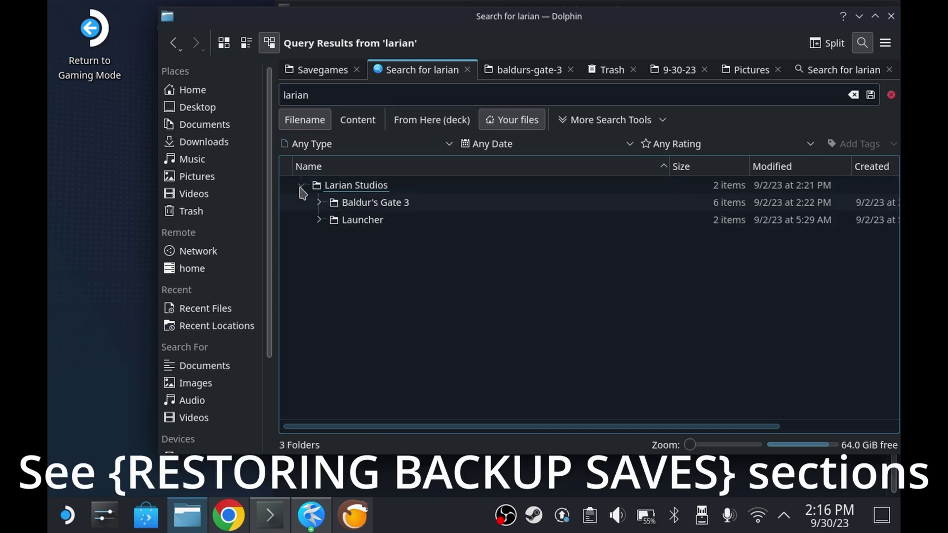
left_click(319, 202)
left_click(337, 221)
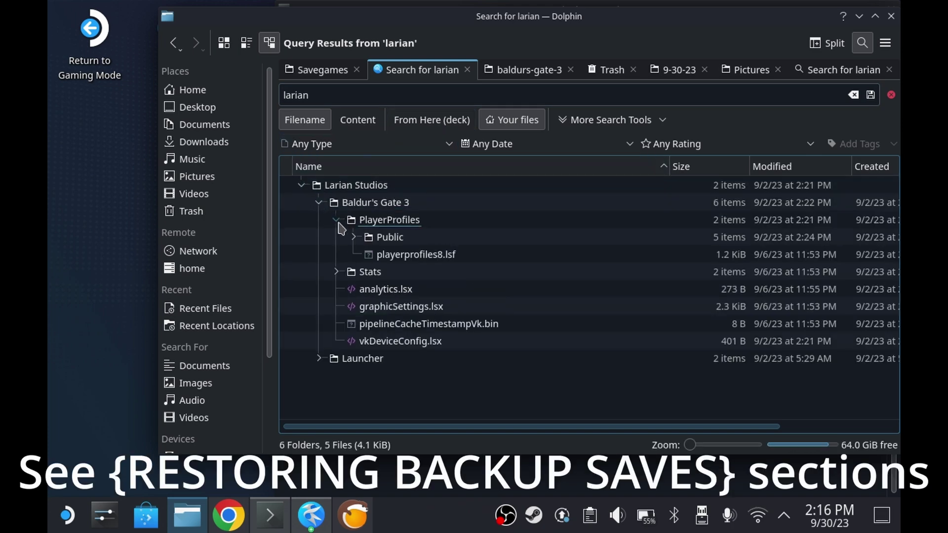
left_click(353, 237)
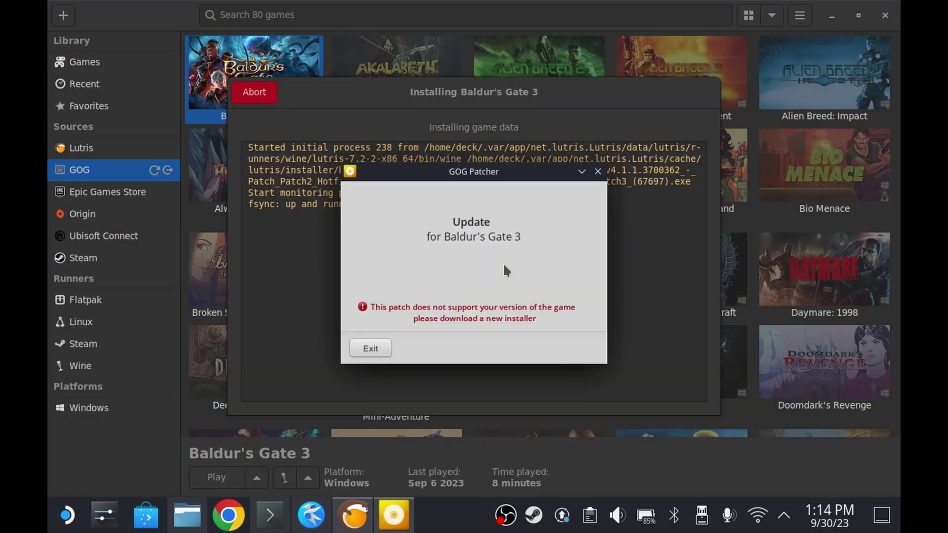
Step: Start installing Baldur's Gate 3 in Lutris from the GOG library with the GOG (auto-generated) installer
left_click(471, 299)
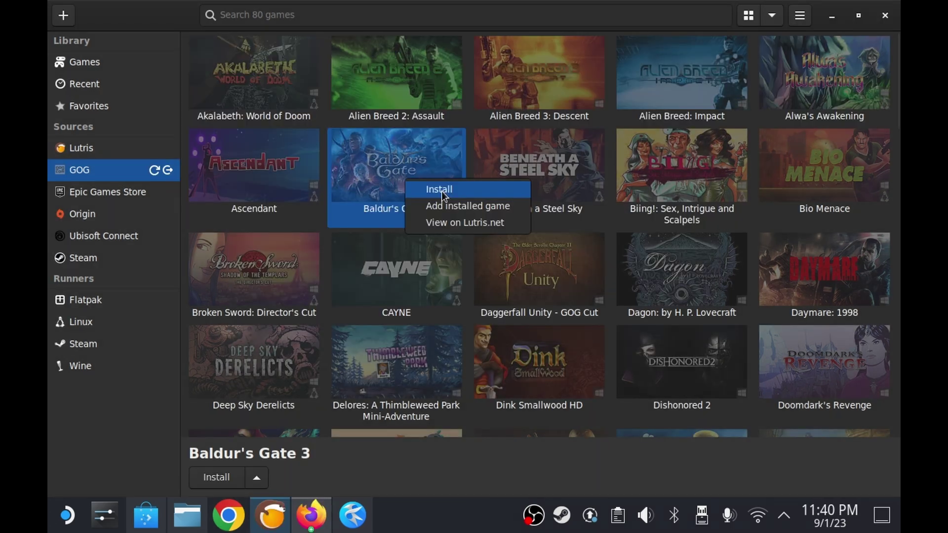
left_click(442, 191)
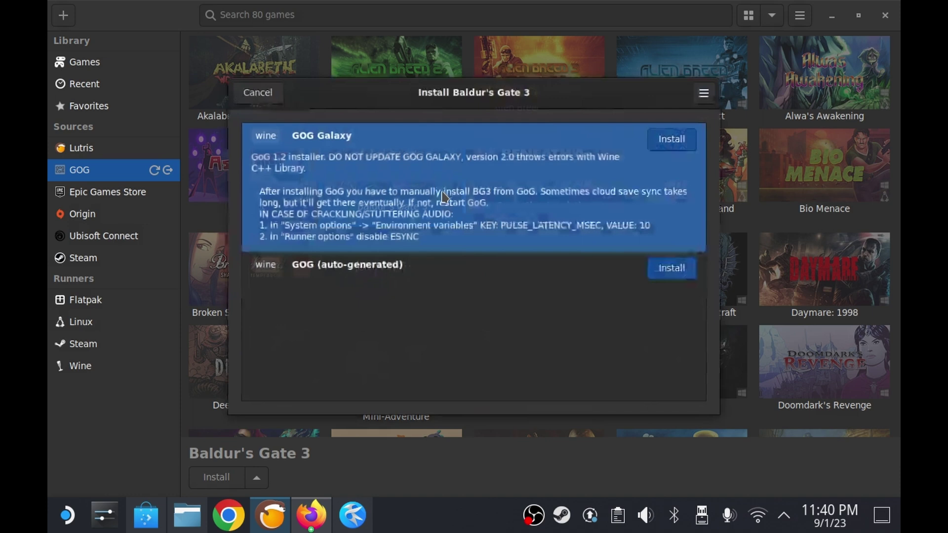
left_click(483, 275)
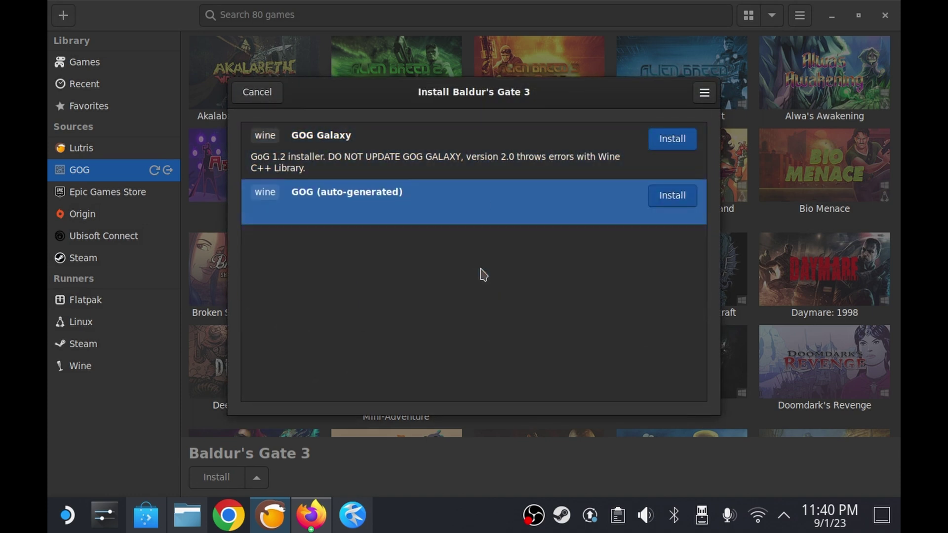
left_click(664, 203)
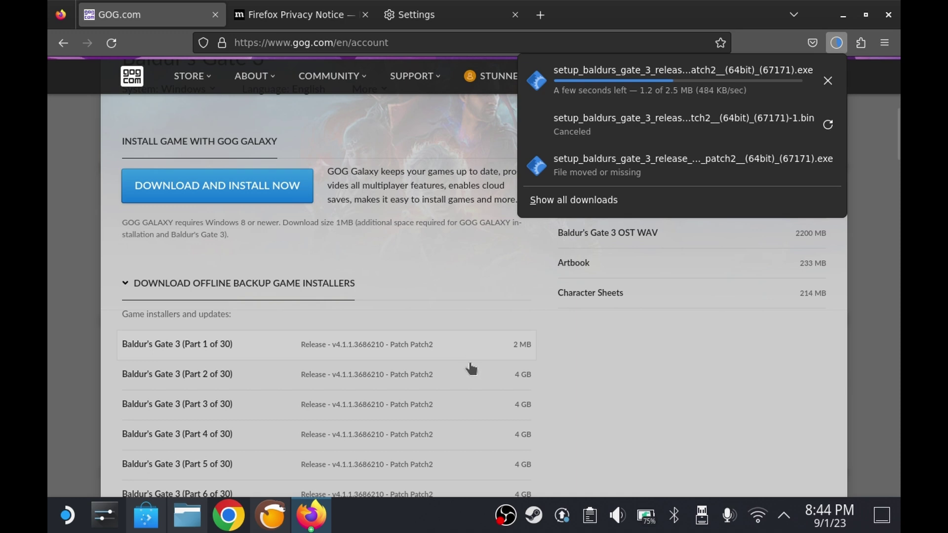
Step: Download part 2 of the offline installer from GOG.com and use the local -1.bin file as its installation source in Lutris
left_click(471, 385)
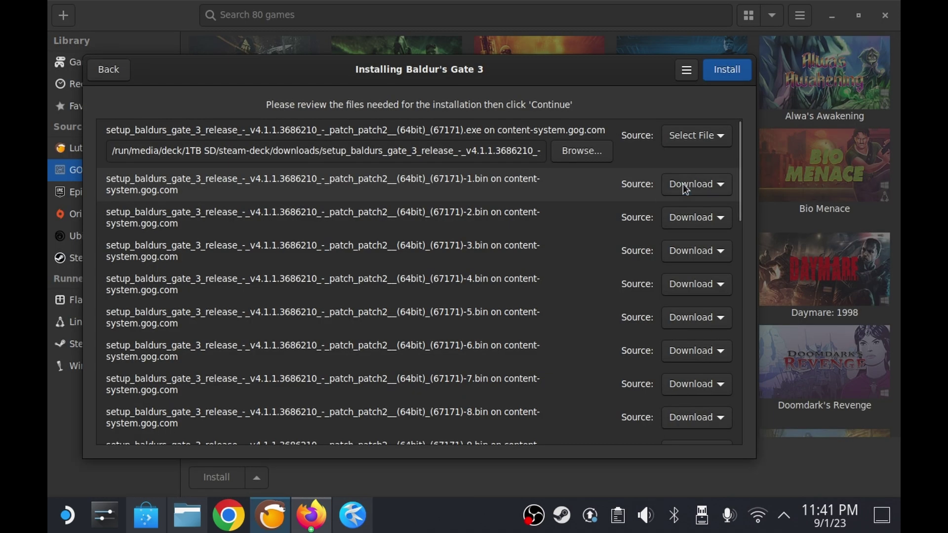
left_click(686, 189)
left_click(684, 205)
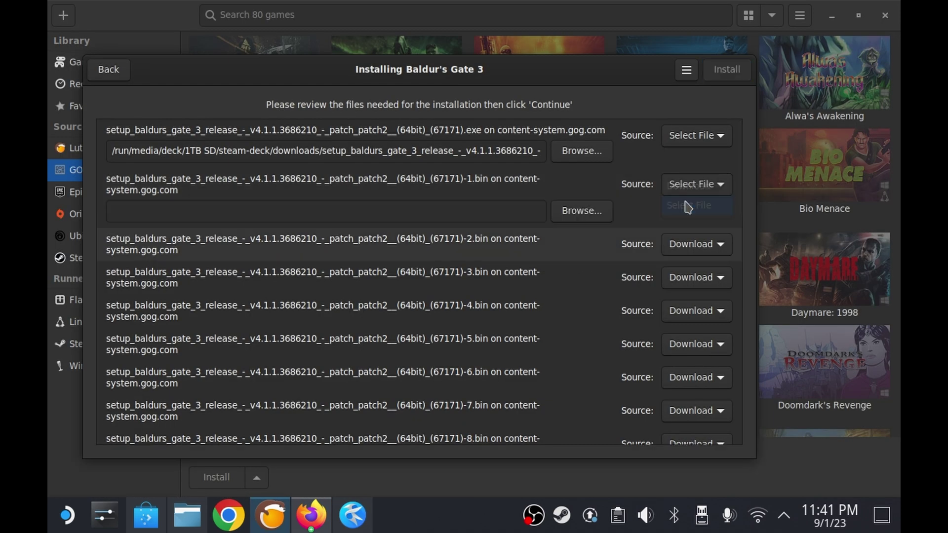
left_click(569, 213)
left_click(515, 151)
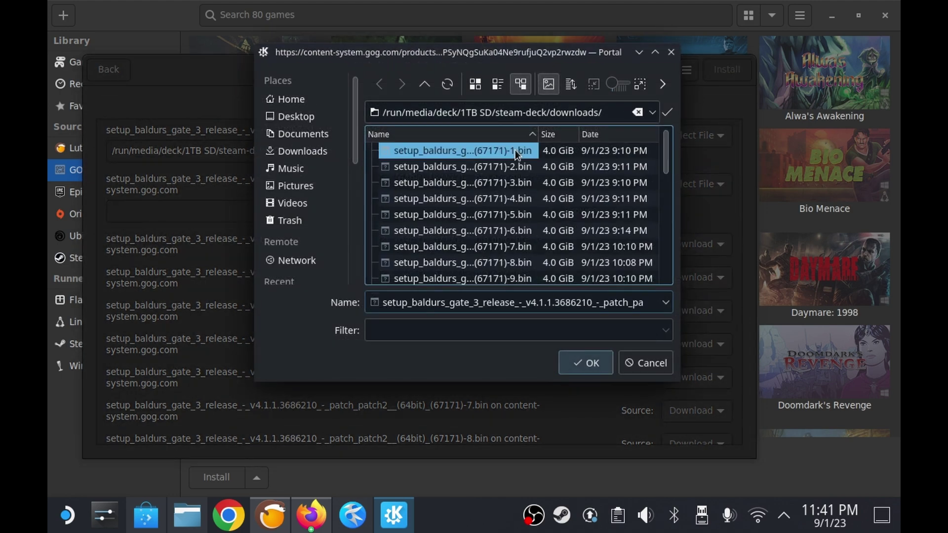
left_click(585, 363)
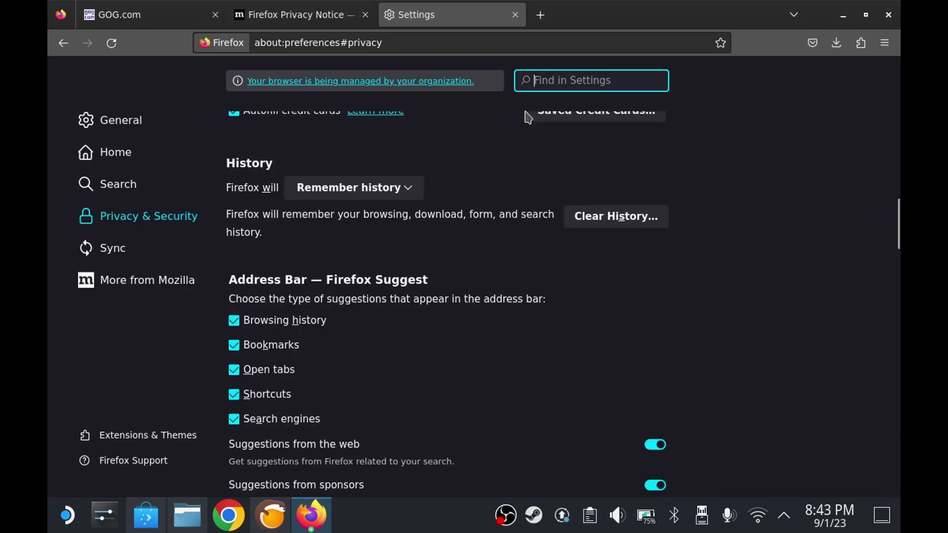
Step: Set Firefox's download folder to a new downloads folder inside steam-deck on the 1TB SD card
type("download")
left_click(617, 177)
scroll(220, 332, "down", 3)
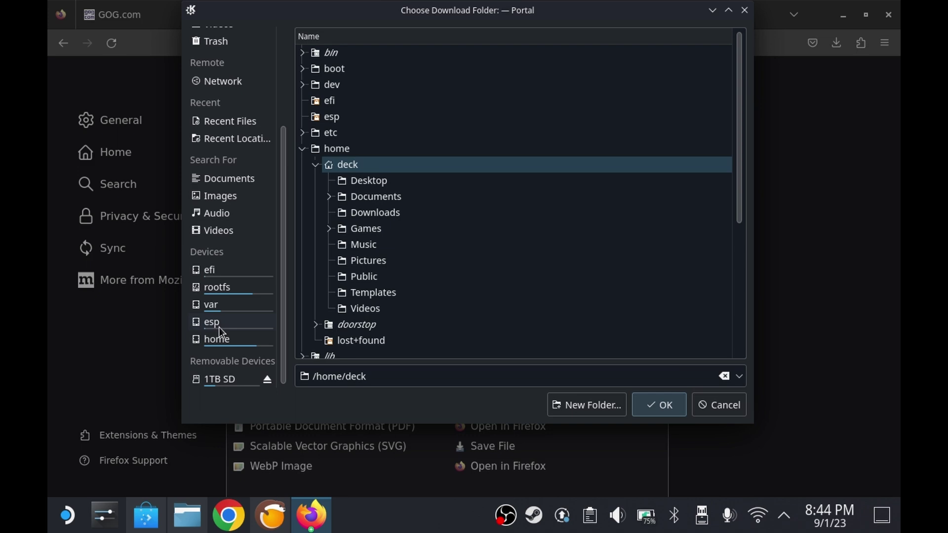
left_click(220, 379)
left_click(390, 244)
left_click(591, 405)
type("download")
key("Return")
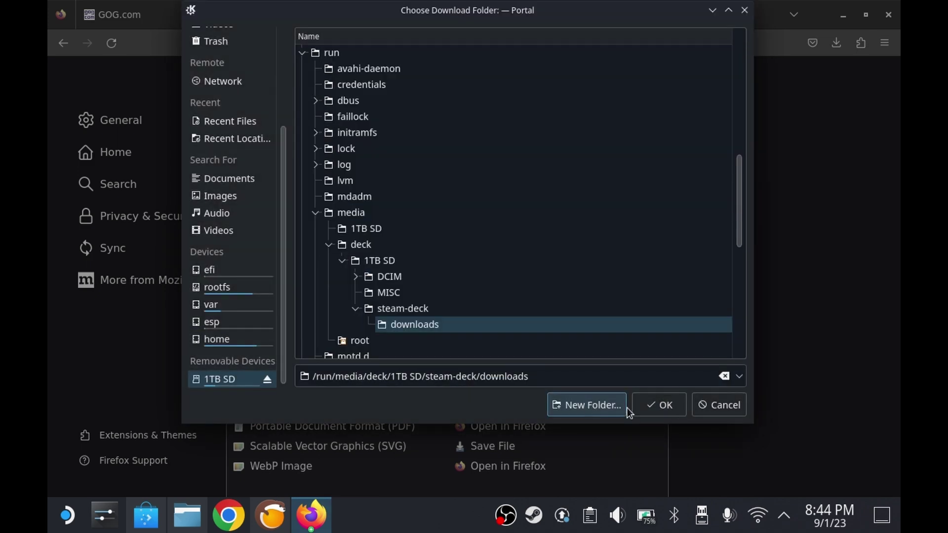
left_click(659, 406)
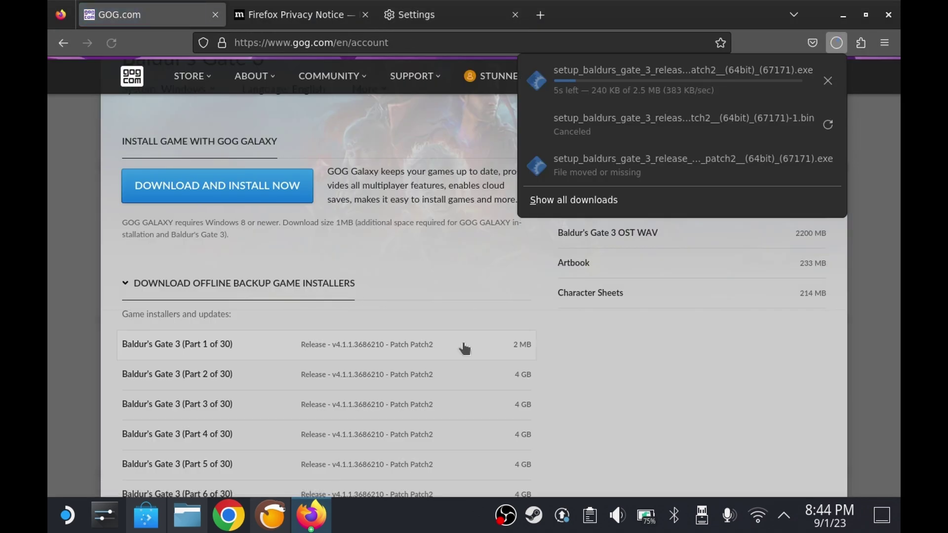
Step: Download parts 2 and 3 of the Baldur's Gate 3 offline installer from GOG.com and check the download list
left_click(470, 383)
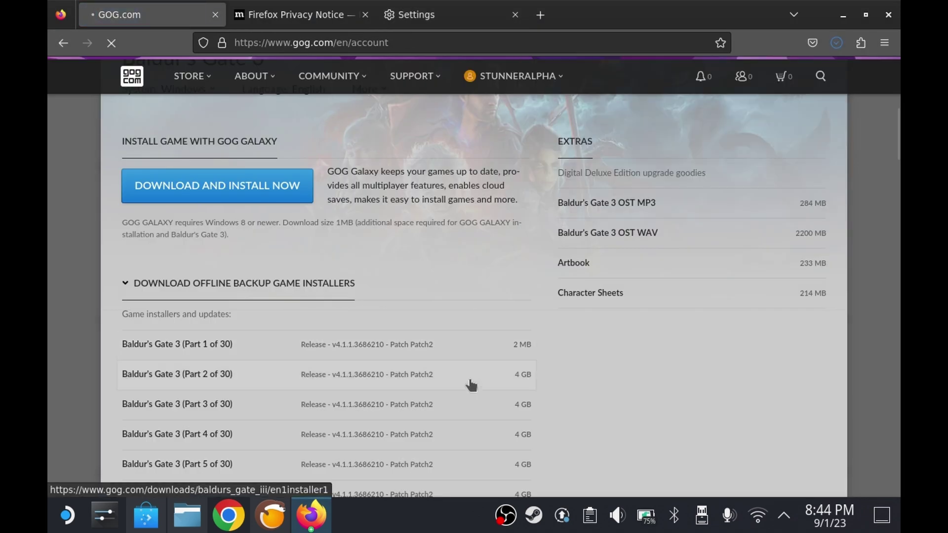
left_click(443, 405)
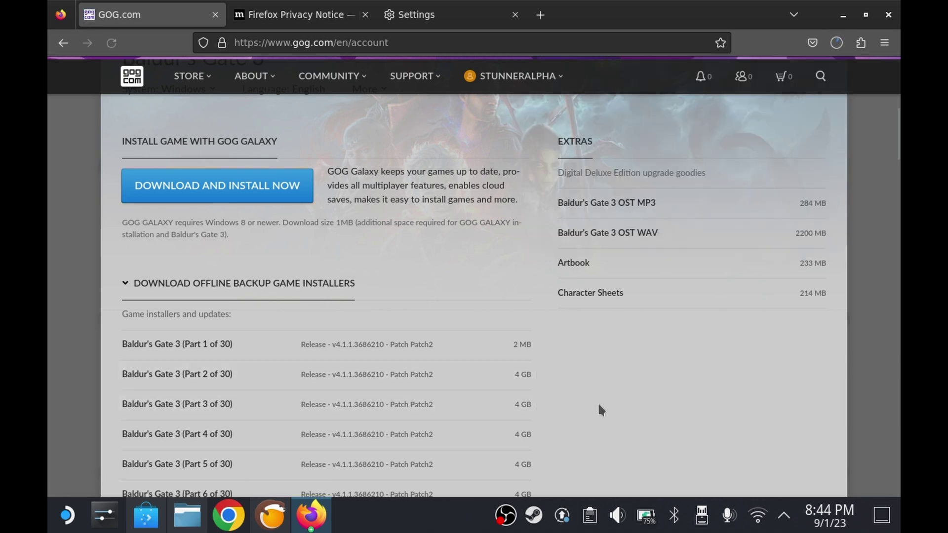
left_click(837, 43)
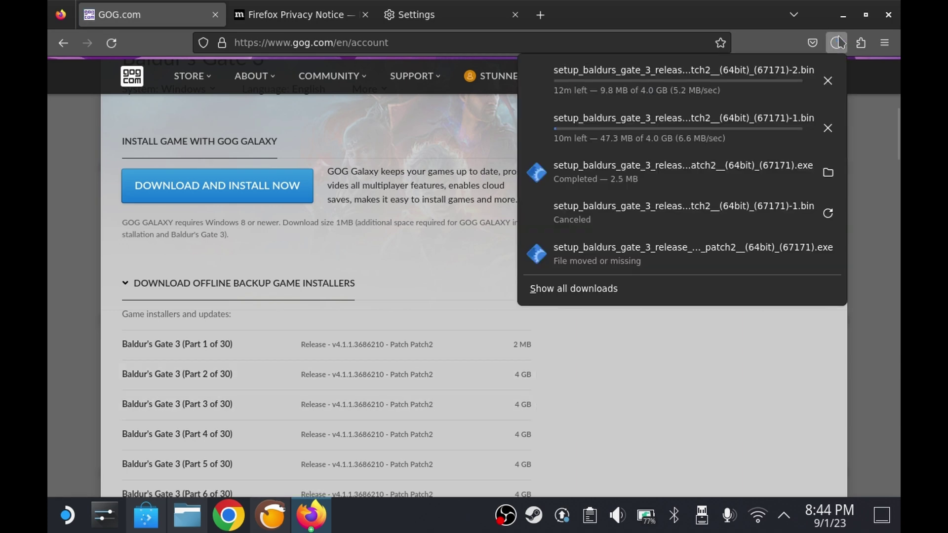
left_click(715, 339)
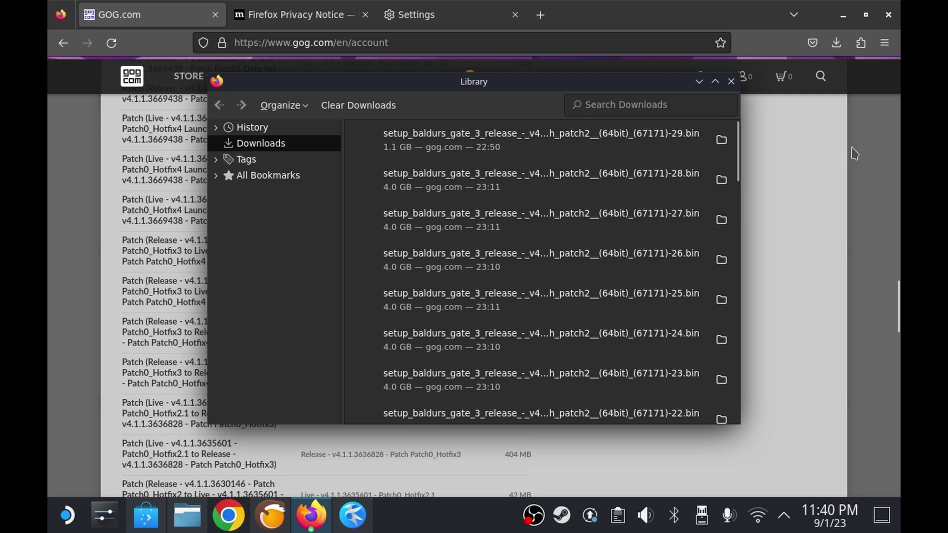
key("ctrl+w")
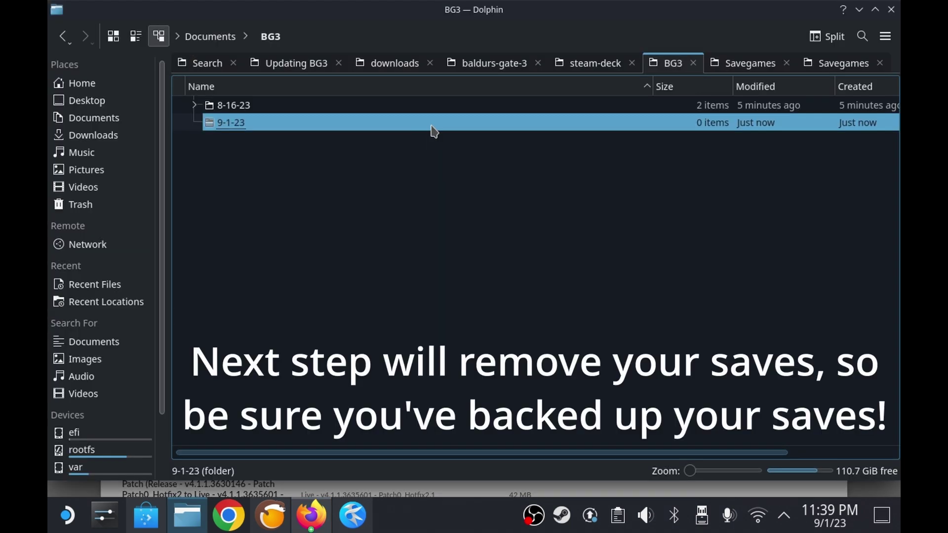
Step: In Dolphin, paste the copied Story save folder into the 9-1-23 backup folder under Documents/BG3, and open the copy
double_click(432, 131)
right_click(432, 136)
left_click(499, 187)
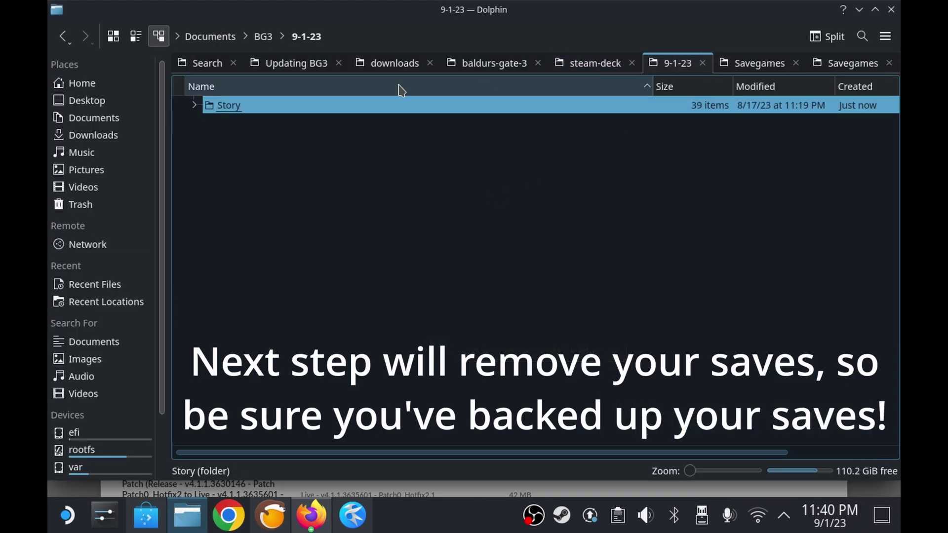
double_click(227, 105)
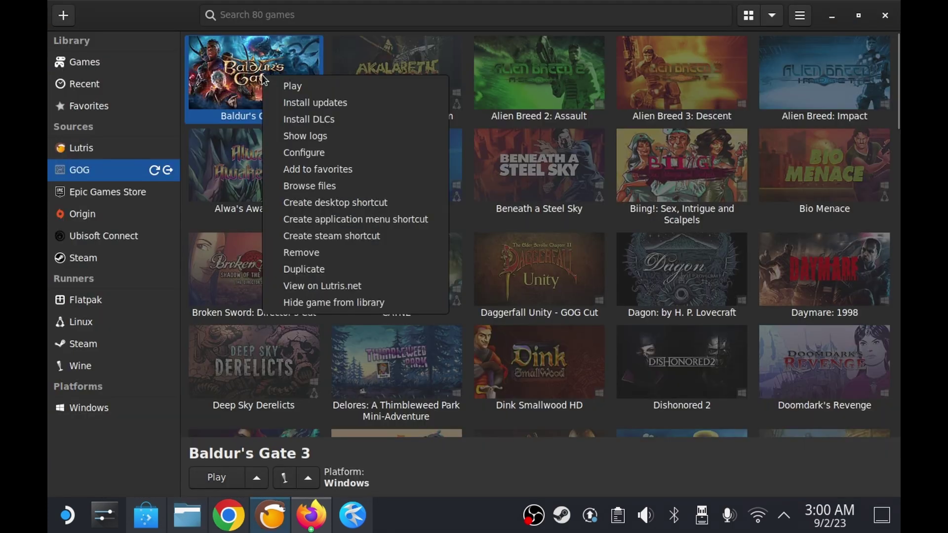
Step: Uninstall Baldur's Gate 3 in Lutris, permanently deleting everything under ~/Games/gog/baldurs-gate-3
left_click(355, 252)
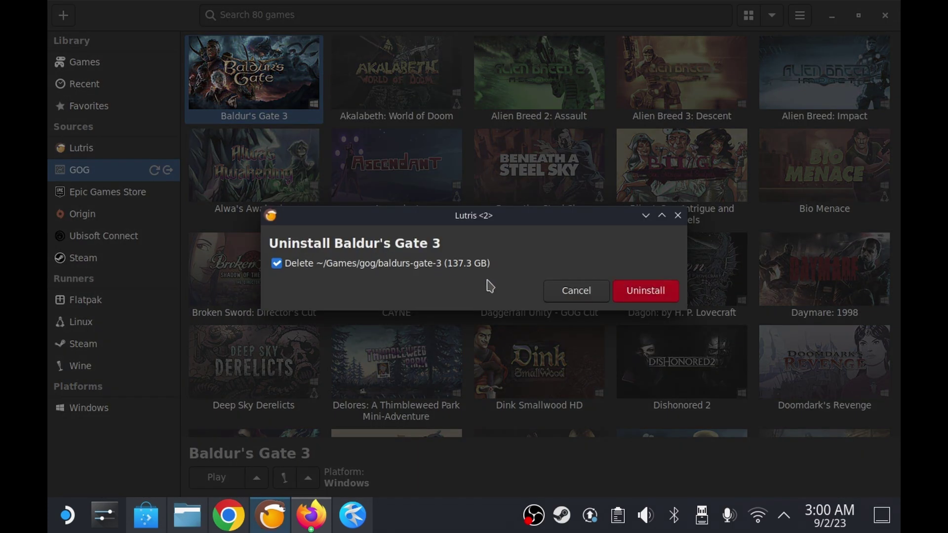
left_click(661, 294)
left_click(551, 316)
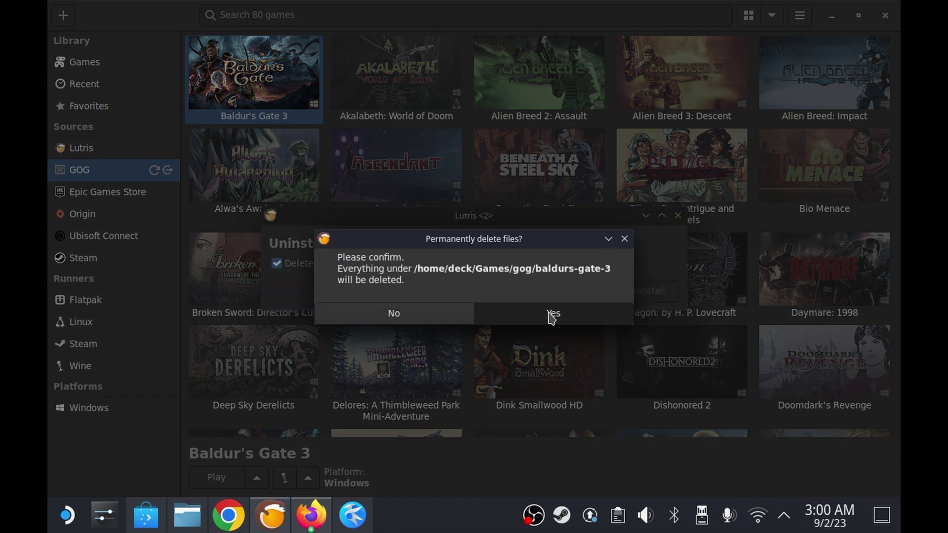
Step: Start reinstalling Baldur's Gate 3 from the GOG library in Lutris with the GOG (auto-generated) installer
right_click(405, 184)
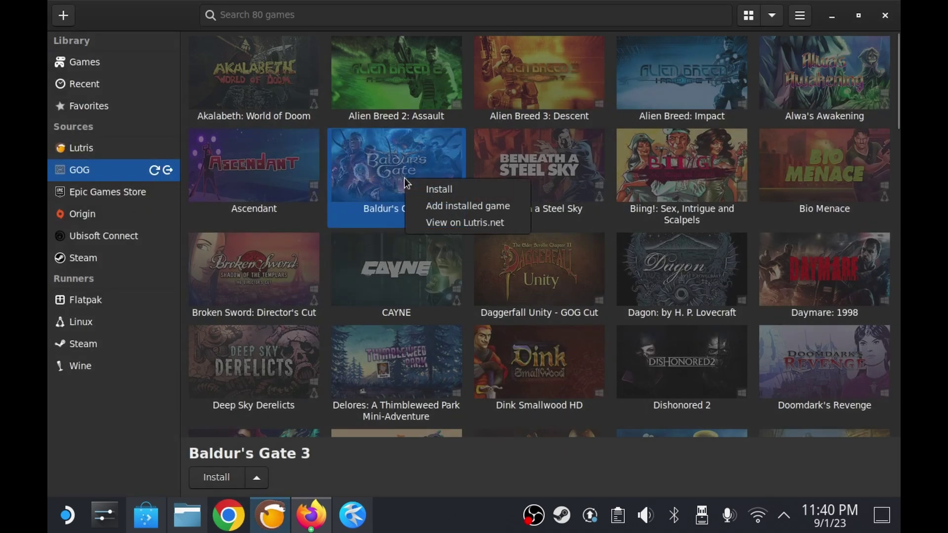
left_click(443, 194)
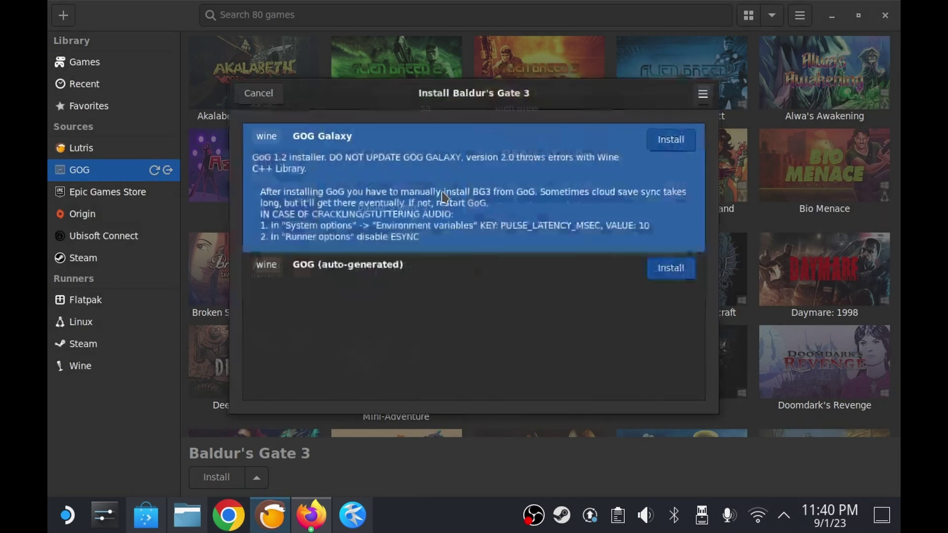
left_click(483, 275)
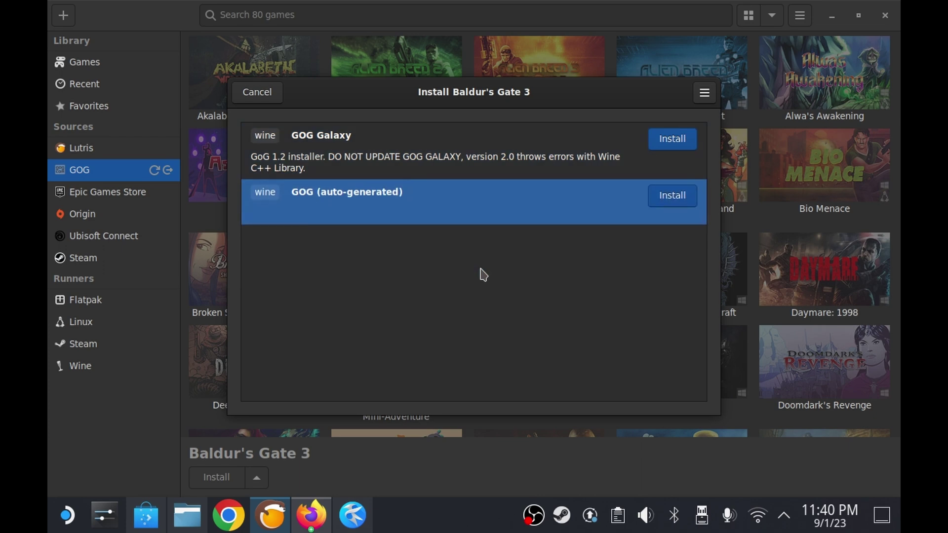
left_click(671, 195)
left_click(694, 96)
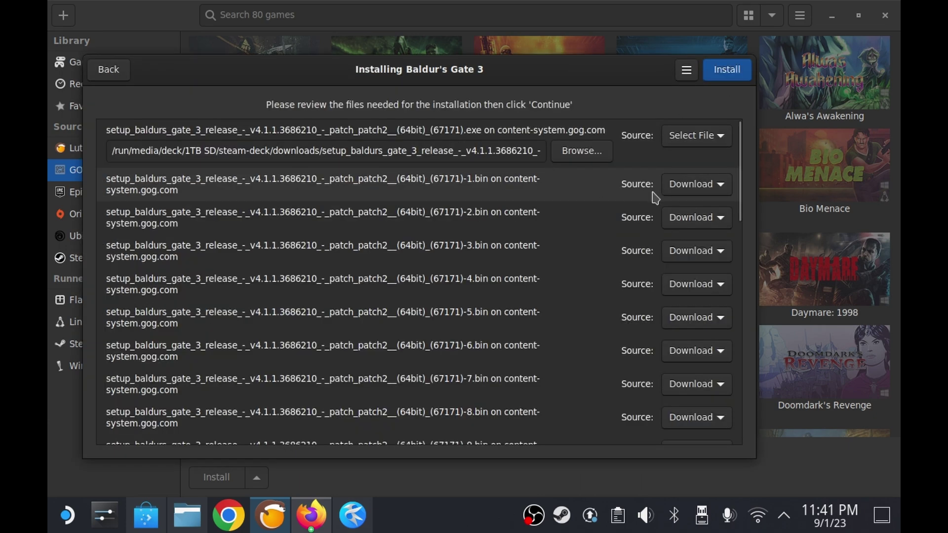
Step: Use the local -1.bin file from the SD card's steam-deck/downloads folder as that part's installation source
left_click(685, 185)
left_click(688, 206)
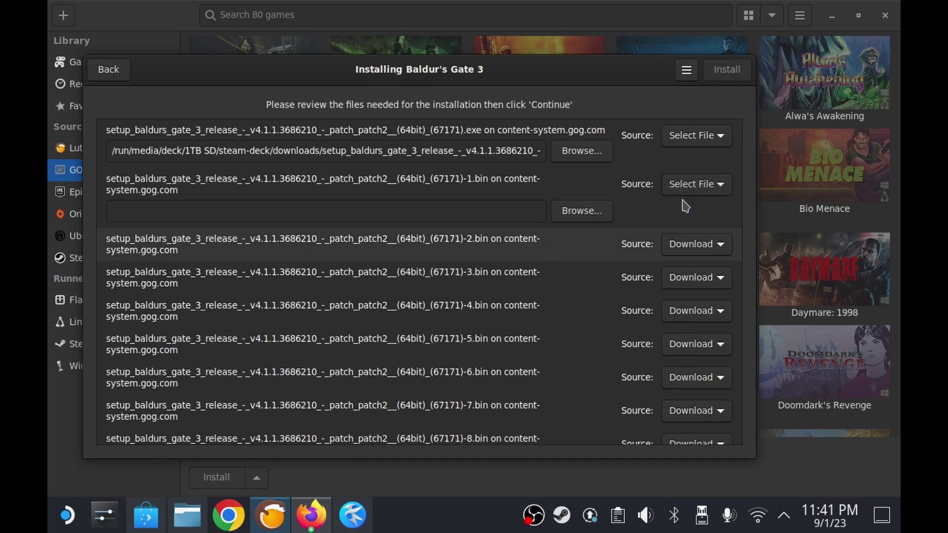
left_click(575, 211)
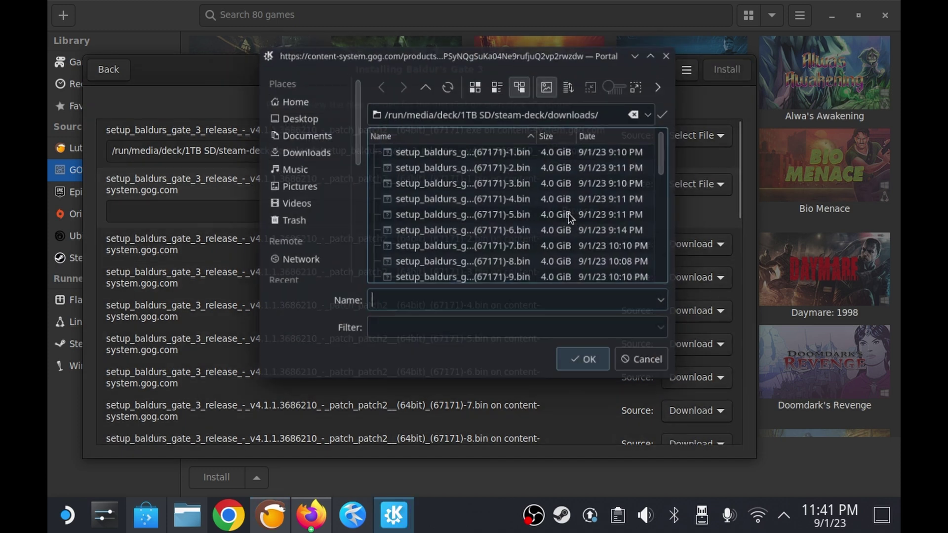
left_click(513, 149)
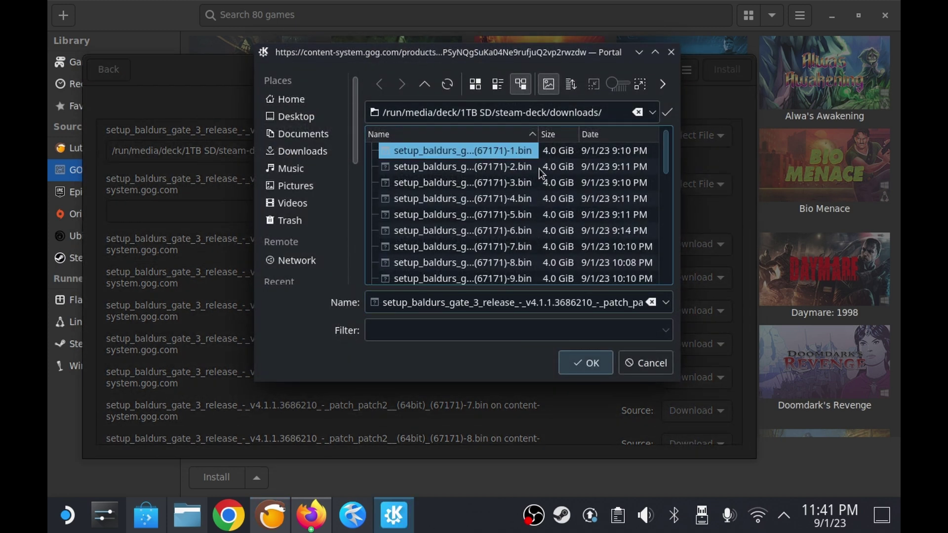
left_click(598, 363)
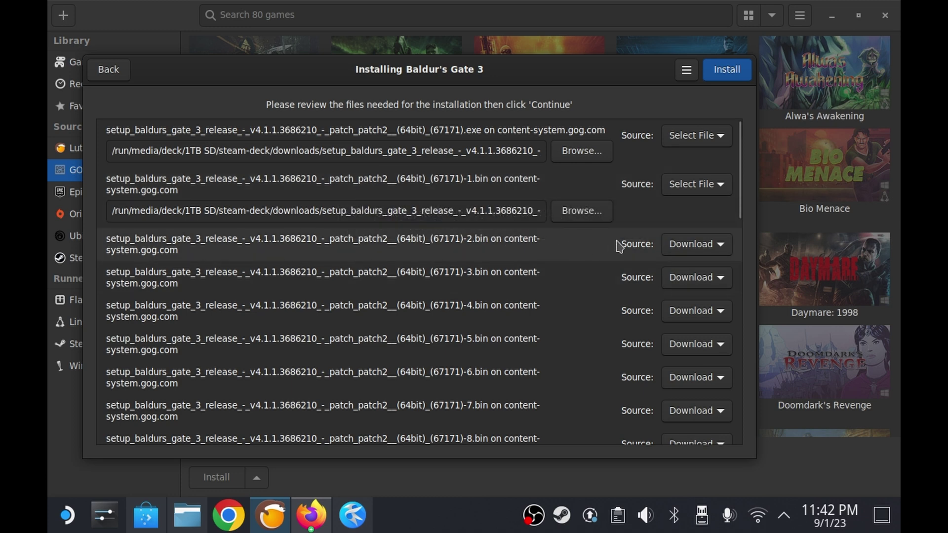
Step: Switch the -2.bin part's installation source to a local file and browse for it
left_click(696, 245)
left_click(665, 265)
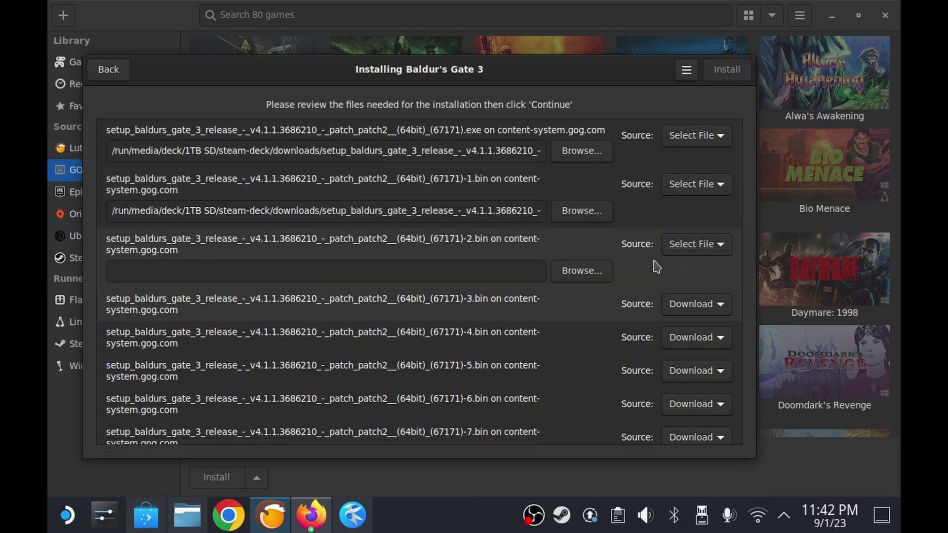
left_click(596, 280)
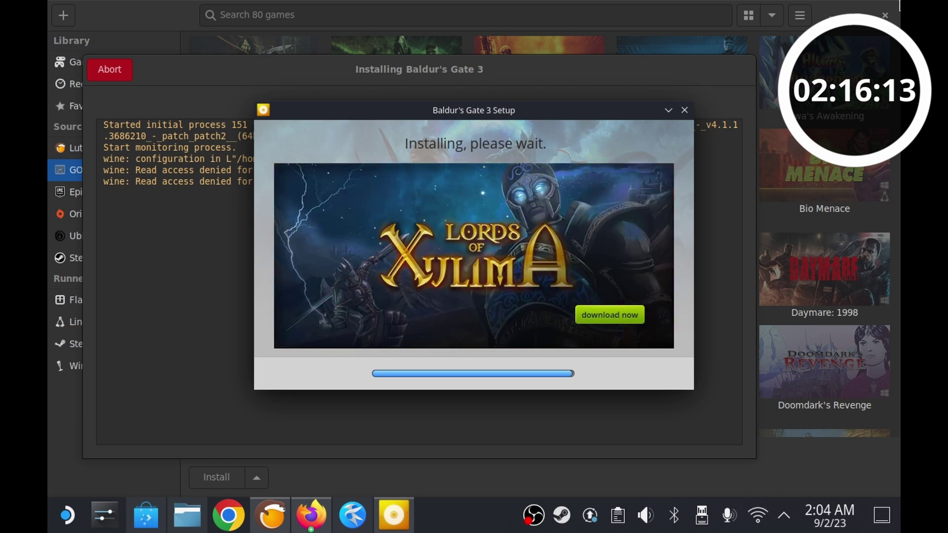
Step: Try to launch Baldur's Gate 3 from the Lutris library and dismiss the incompatible Wine version notice
right_click(417, 166)
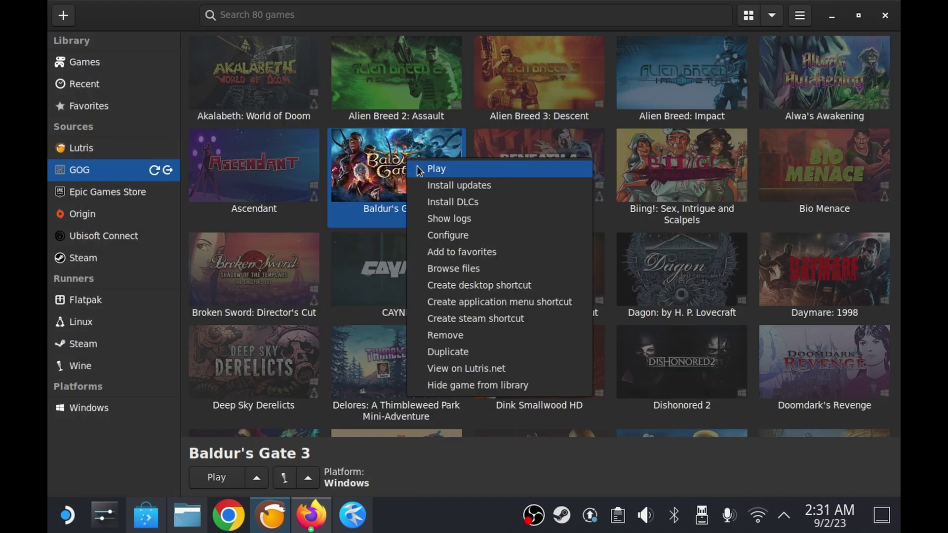
left_click(419, 170)
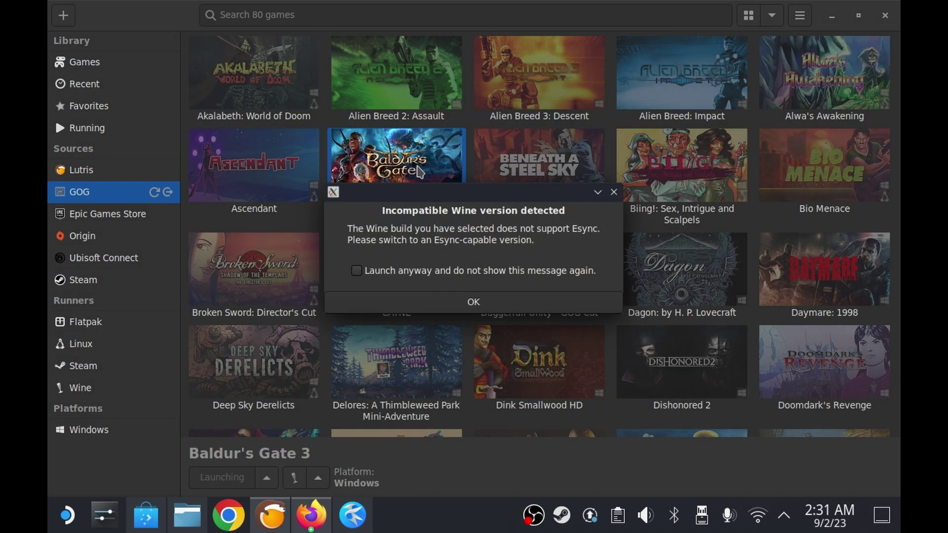
left_click(486, 306)
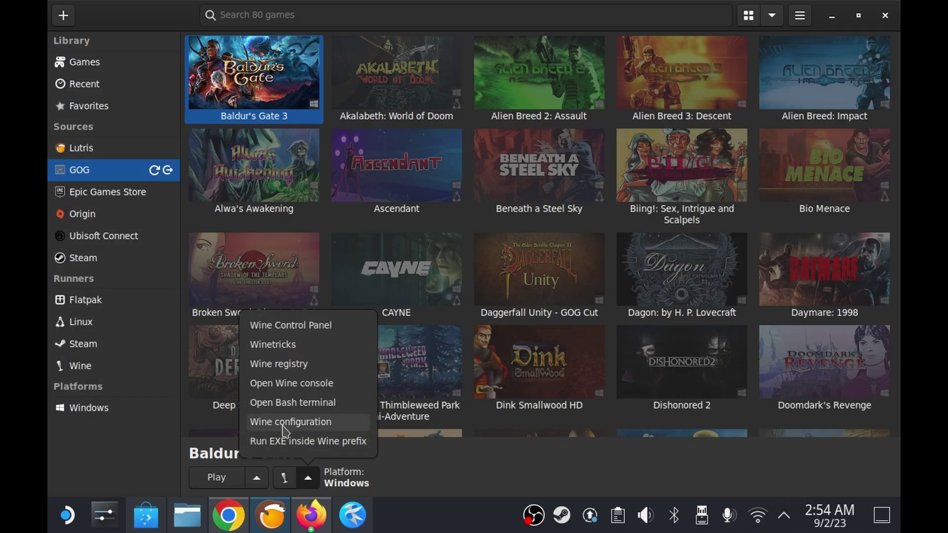
Step: Open the Wine configuration for Baldur's Gate 3 and examine its Libraries, Graphics and Desktop Integration settings
left_click(290, 422)
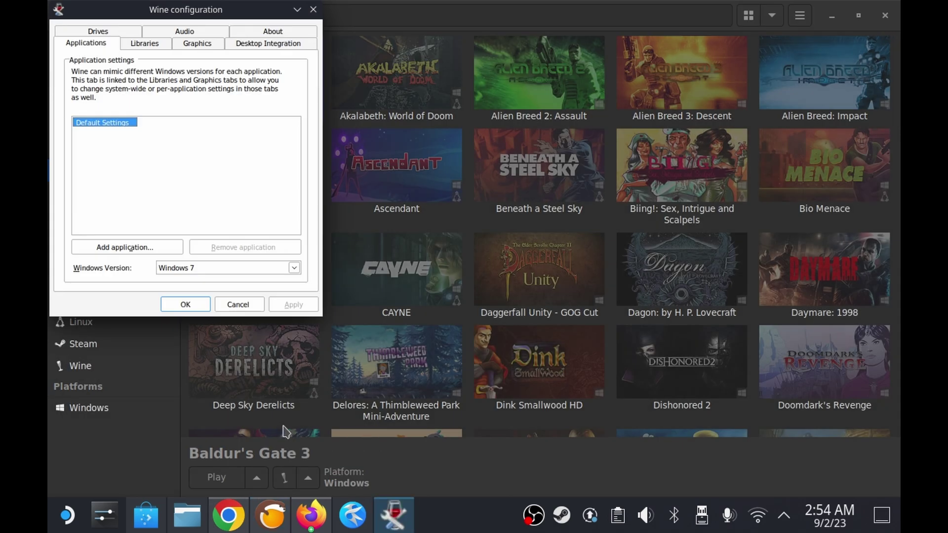
left_click(144, 44)
left_click(197, 43)
left_click(268, 43)
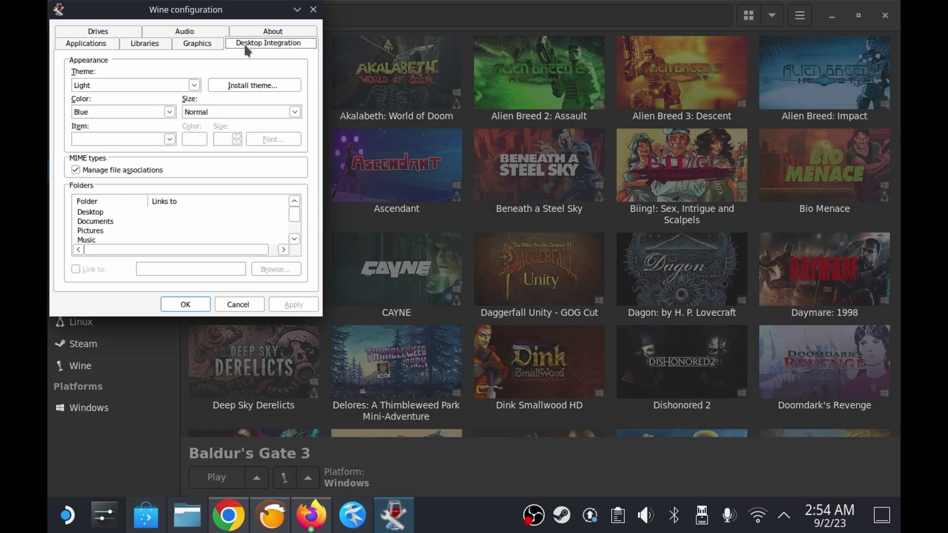
left_click(262, 31)
left_click(193, 43)
left_click(115, 43)
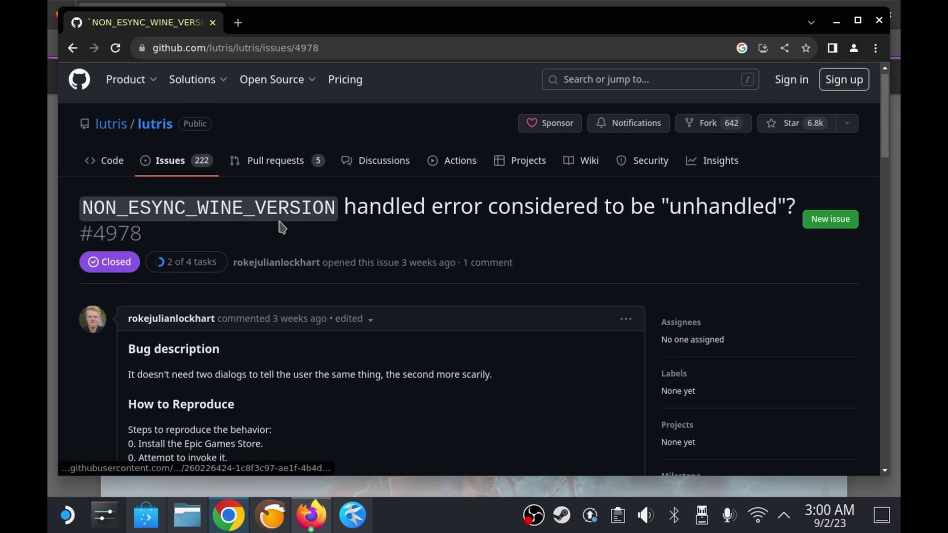
Step: Read Lutris GitHub issue #4978 about the NON_ESYNC_WINE_VERSION error through to its closing comment
scroll(282, 223, "down", 15)
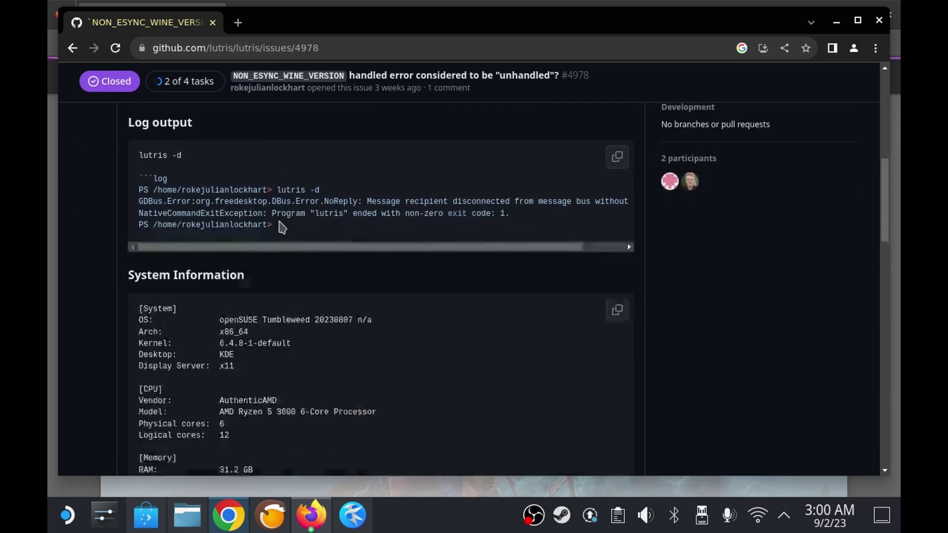
scroll(282, 228, "down", 10)
scroll(280, 227, "down", 10)
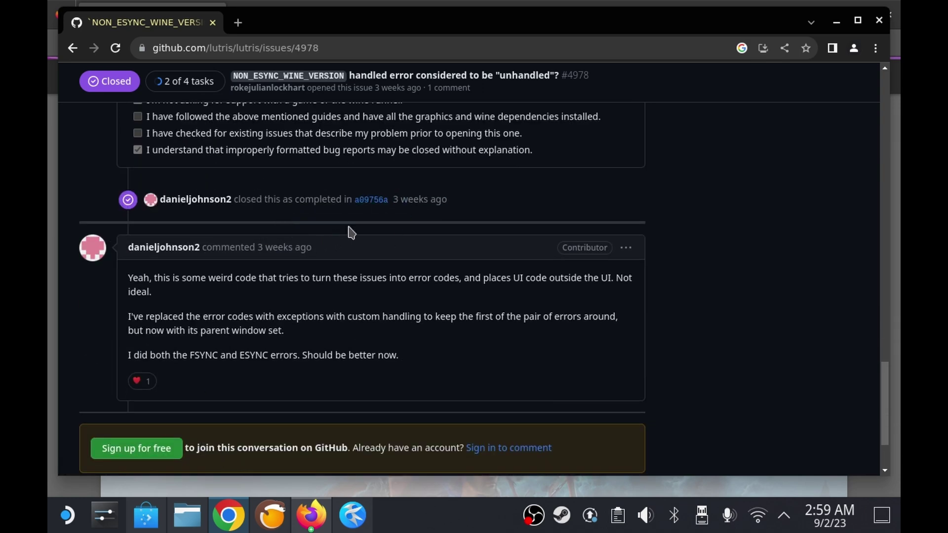
Step: Find heroic among the installed applications and launch Heroic Games Launcher
type("heroic")
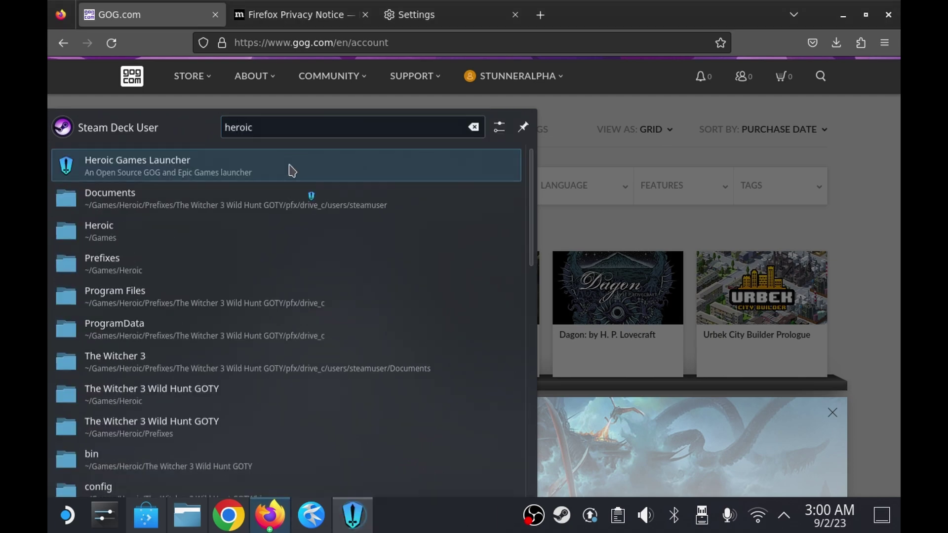
key("Return")
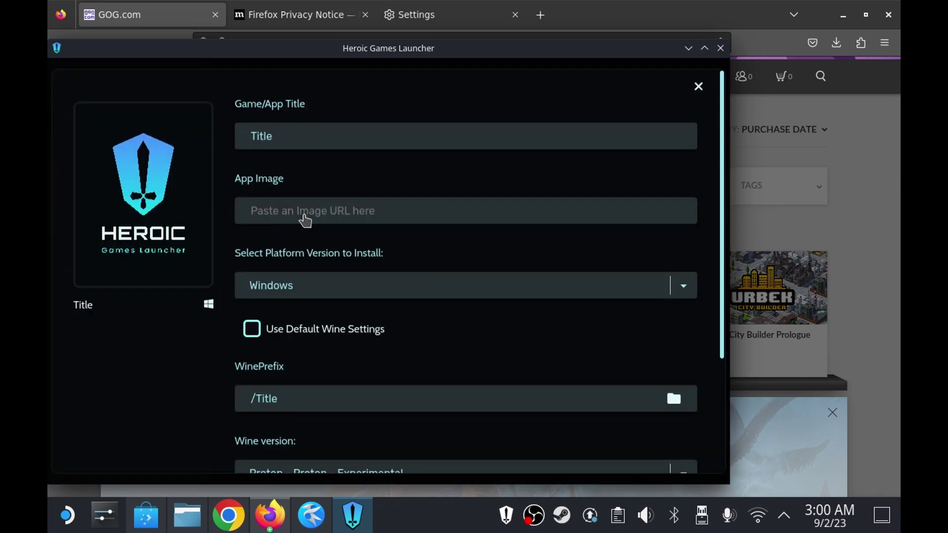
left_click(584, 453)
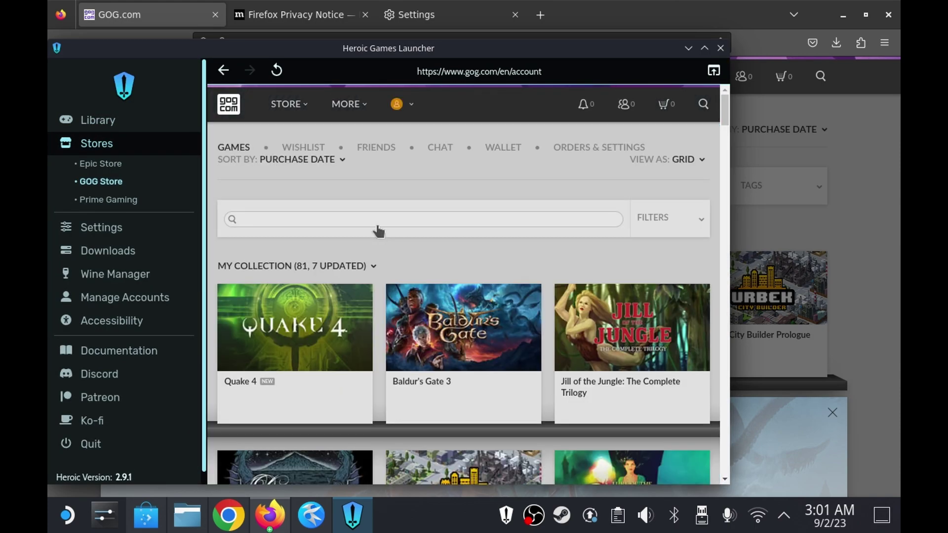
Step: Look through the GOG Store collection in Heroic Games Launcher and open the Prime Gaming store
scroll(494, 247, "down", 4)
left_click(529, 252)
scroll(148, 330, "down", 1)
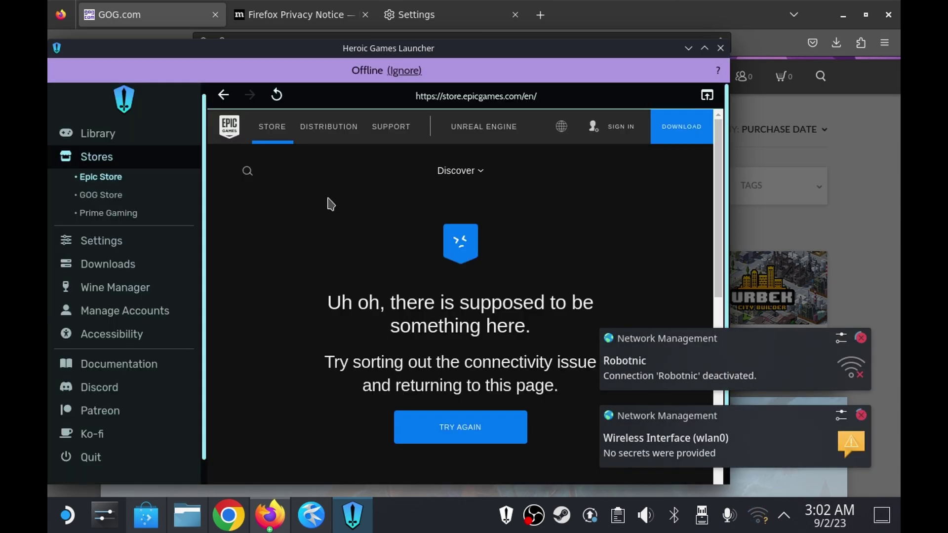
left_click(148, 211)
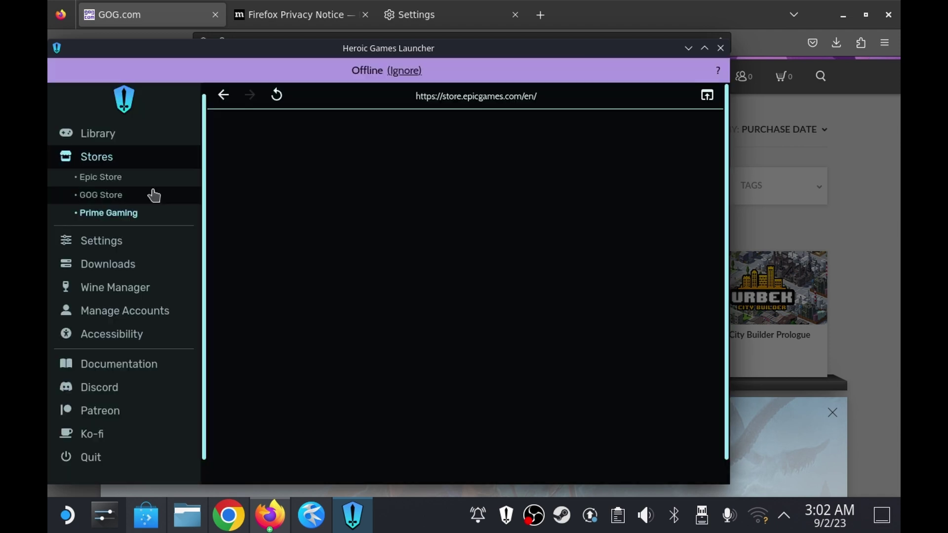
Step: Fill in a new Windows game entry in Heroic titled Baldurs Gate 3, with Proton 8.0 as its Wine version
left_click(154, 196)
scroll(356, 287, "down", 2)
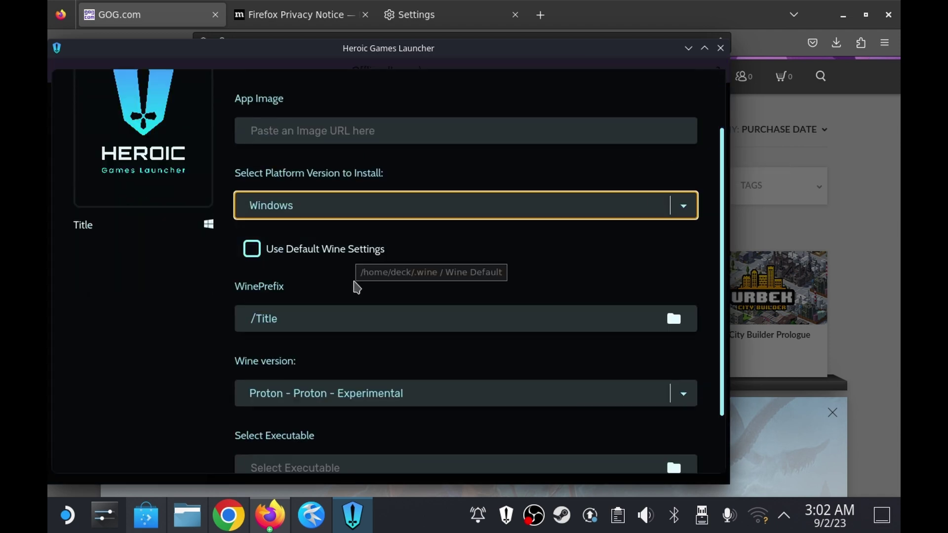
scroll(288, 143, "up", 4)
double_click(288, 144)
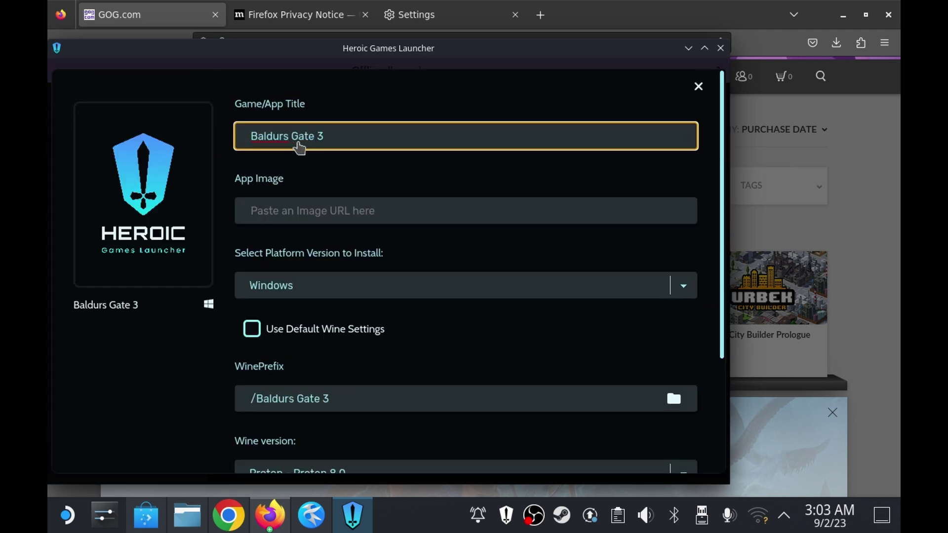
scroll(485, 394, "down", 5)
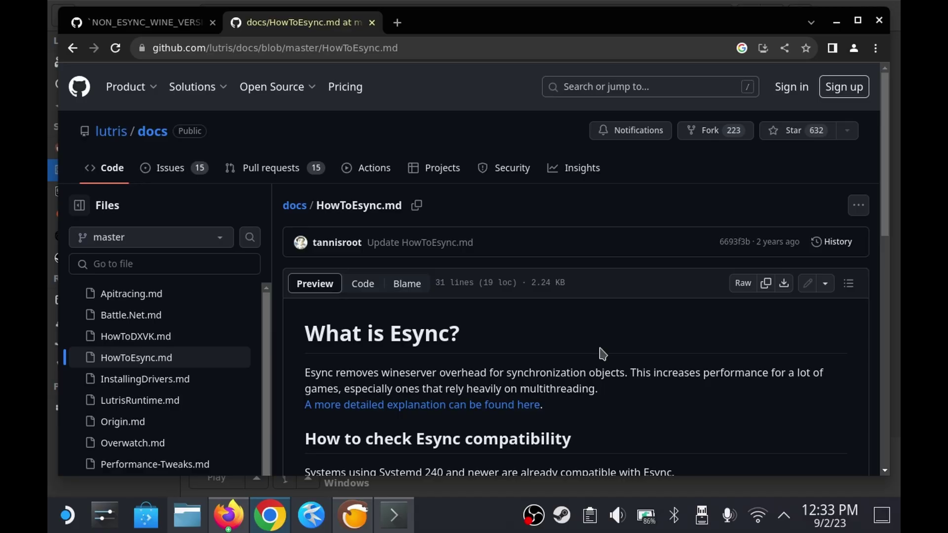
Step: Read the Lutris HowToEsync.md document on checking Esync compatibility and making the system compatible
scroll(521, 310, "down", 3)
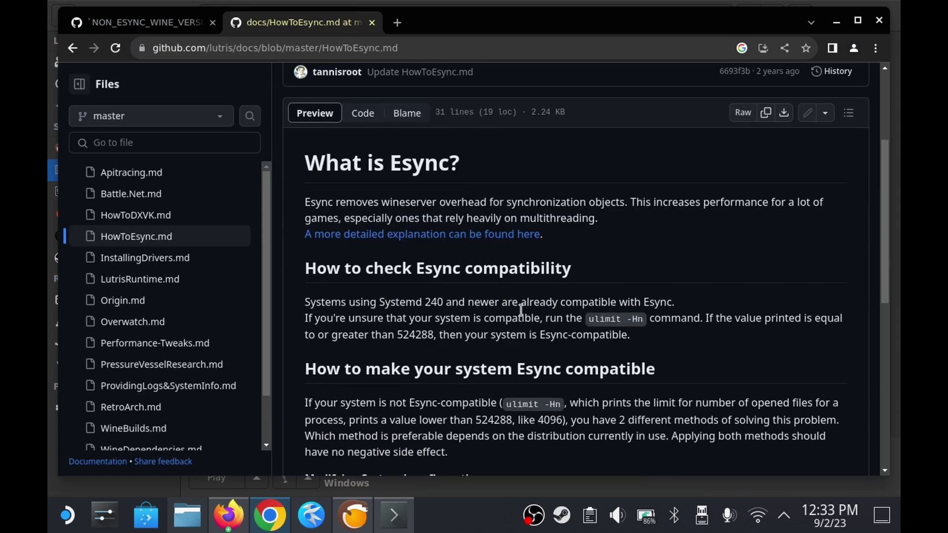
scroll(526, 318, "down", 6)
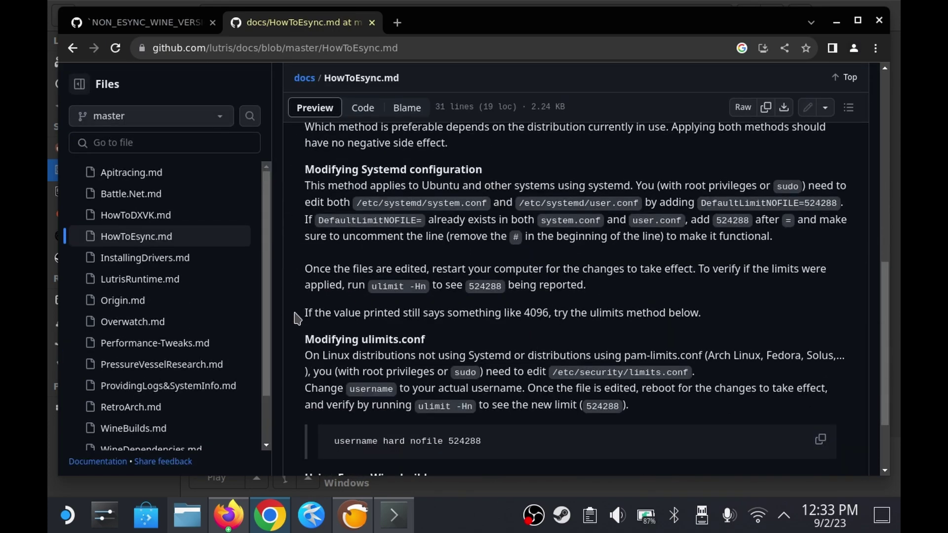
scroll(371, 334, "down", 2)
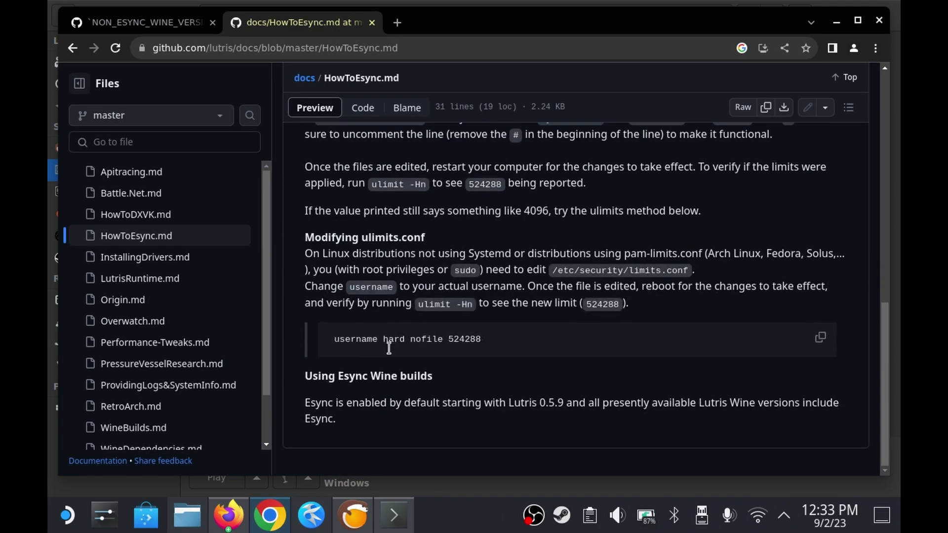
scroll(389, 349, "up", 6)
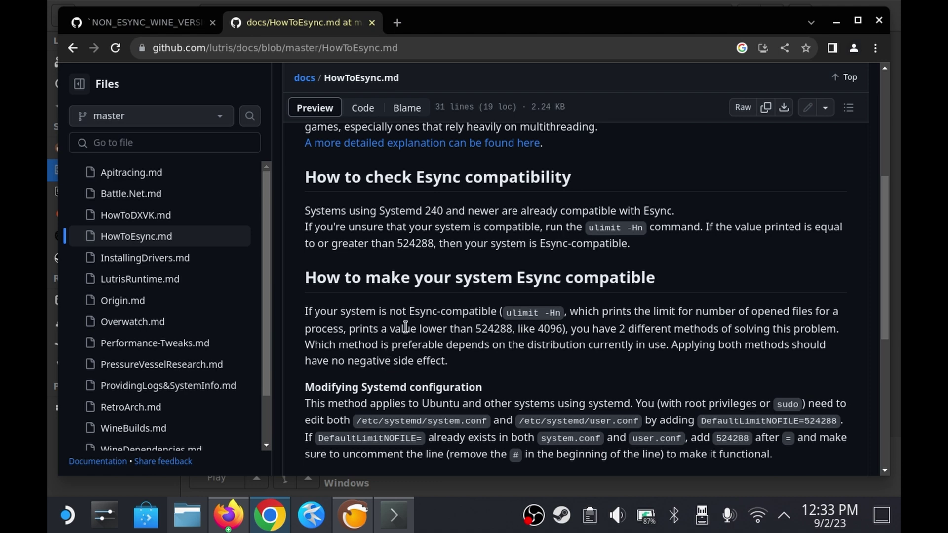
Step: Copy the ulimit -Hn command from the Esync guide and paste it into the terminal
left_click_drag(545, 314, 562, 314)
right_click(562, 314)
left_click(583, 323)
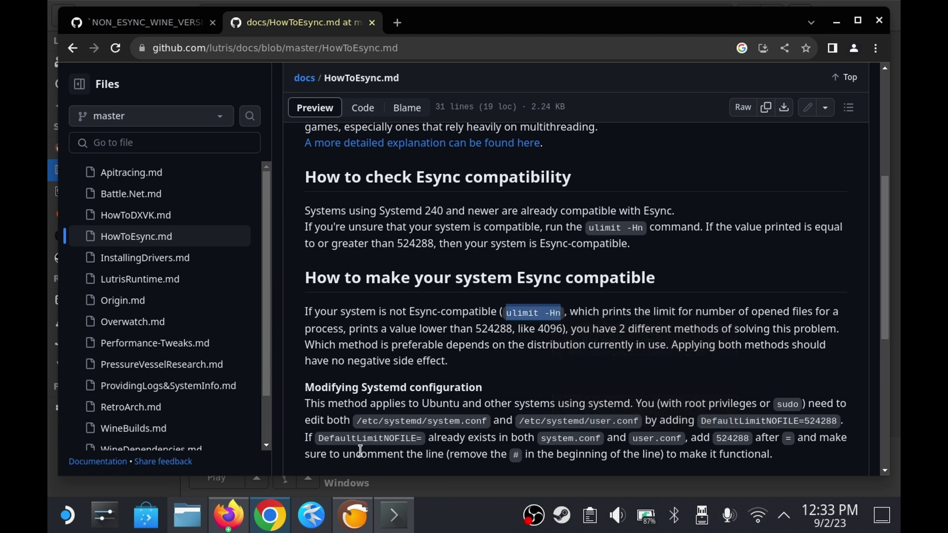
left_click(394, 515)
right_click(429, 231)
left_click(470, 266)
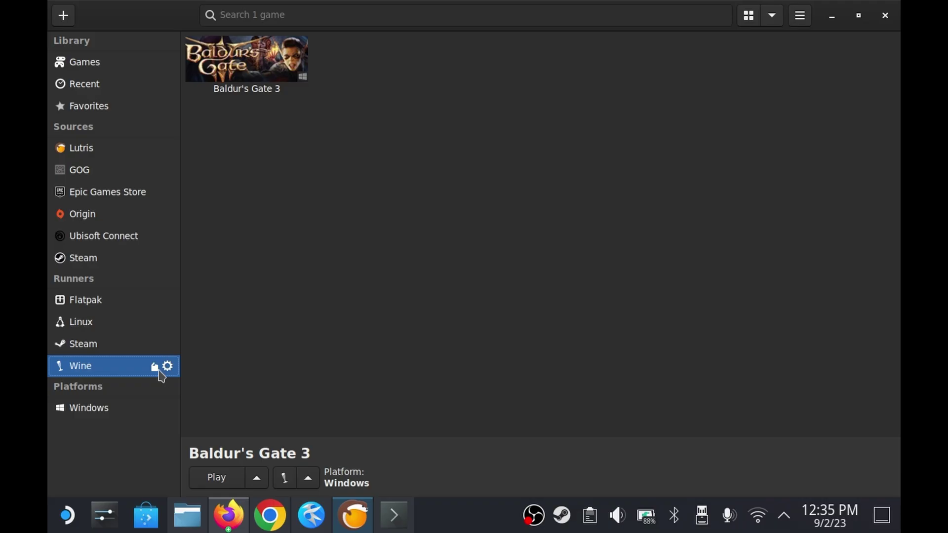
Step: Install the lutris-GE-Proton8-13 Wine build in Lutris and select it as the Wine version for Baldur's Gate 3
left_click(167, 366)
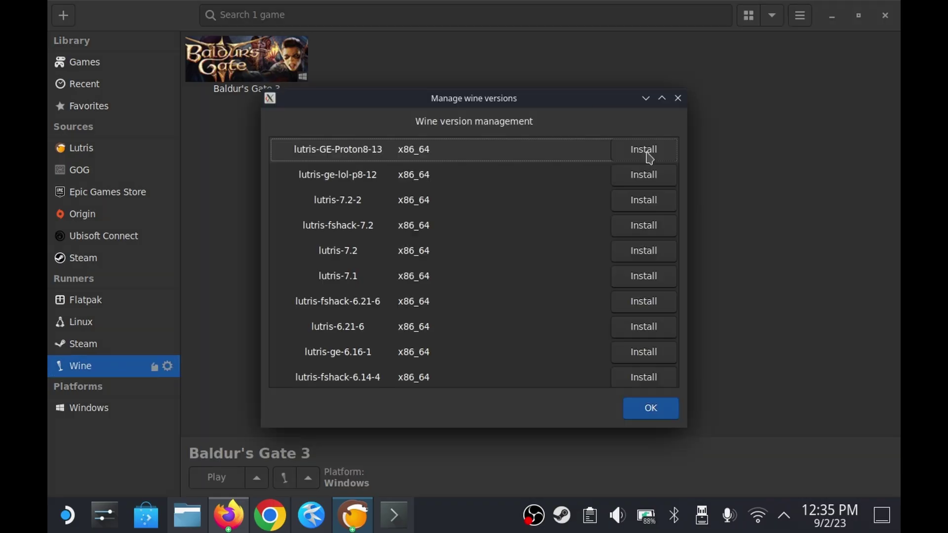
left_click(644, 150)
right_click(279, 59)
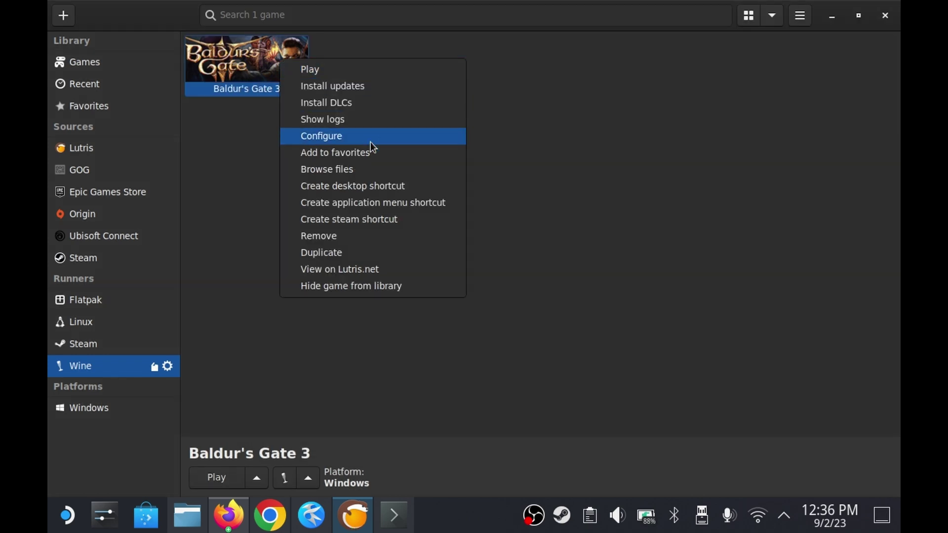
left_click(368, 135)
left_click(386, 74)
left_click(511, 142)
left_click(510, 146)
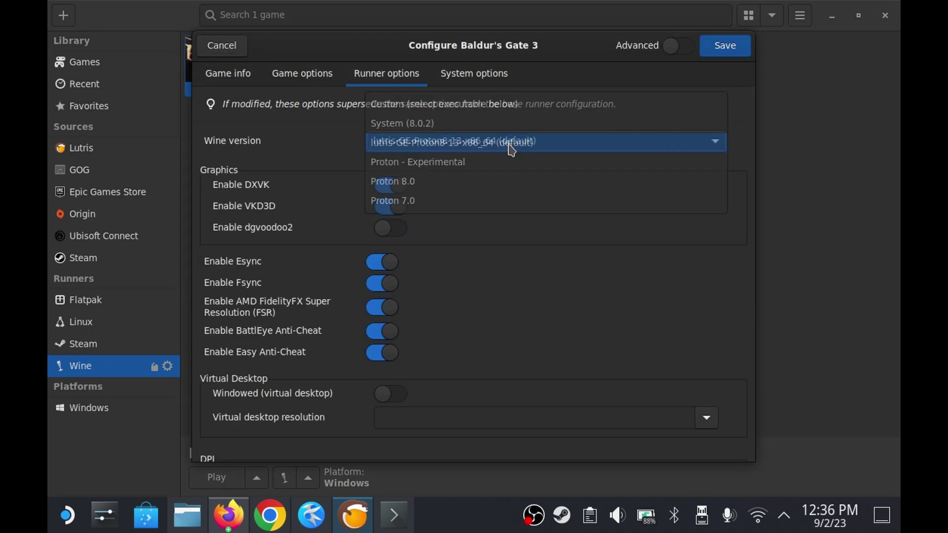
Step: Launch Baldur's Gate 3 from Lutris and read the game's log
right_click(288, 70)
left_click(296, 79)
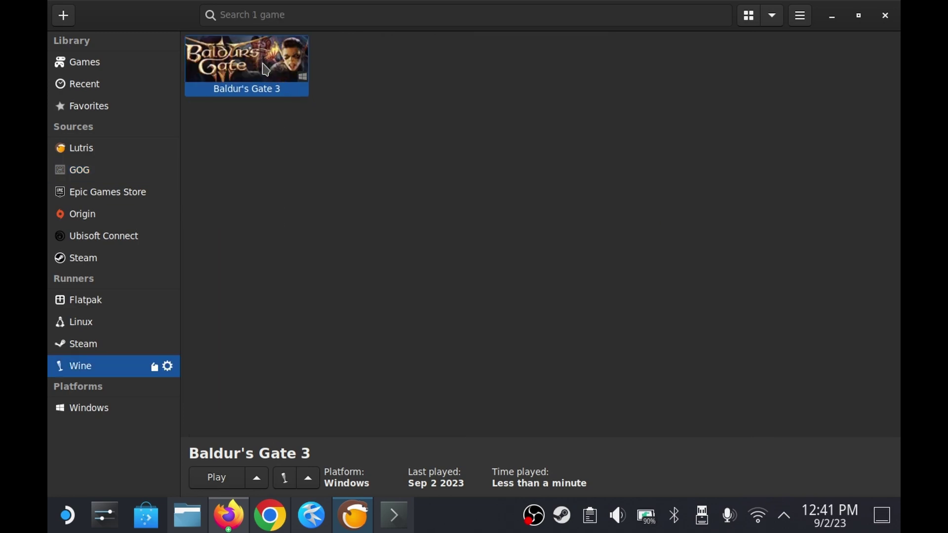
right_click(265, 69)
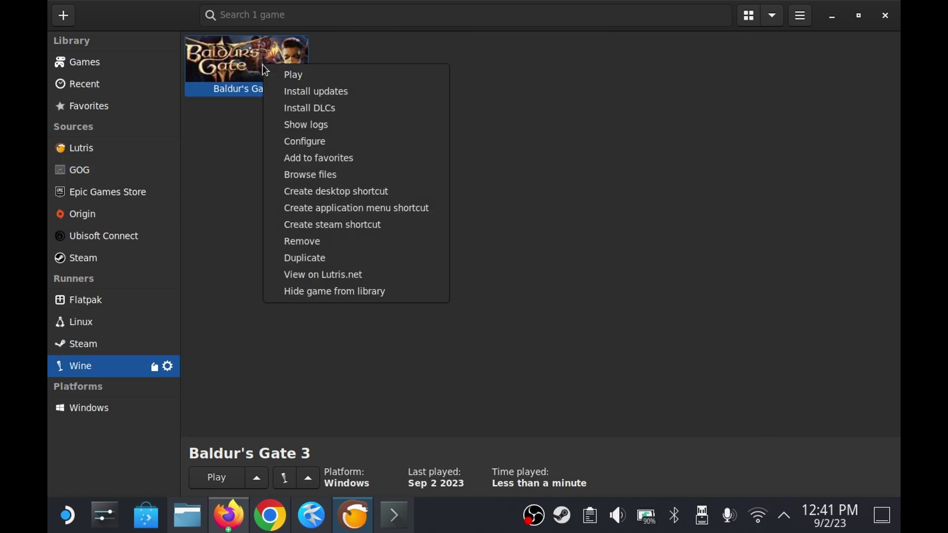
left_click(305, 125)
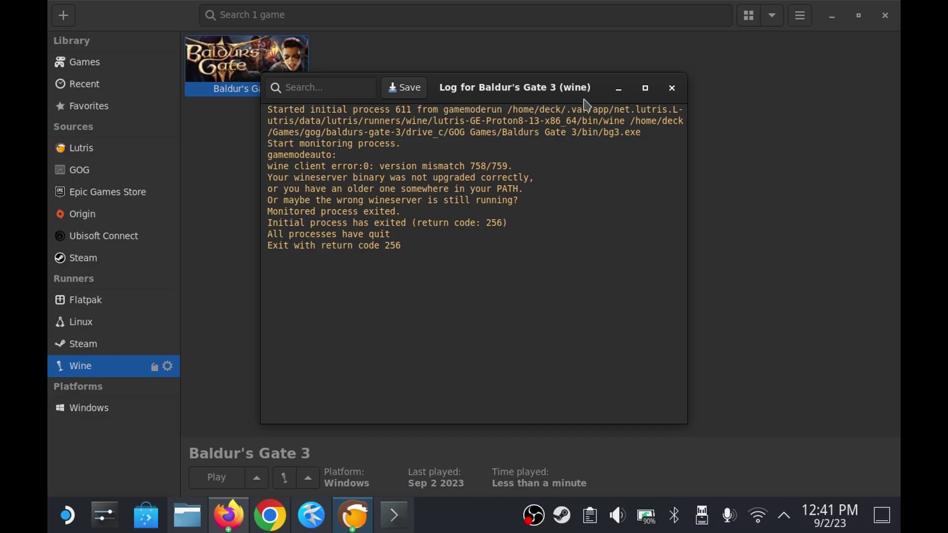
left_click(508, 526)
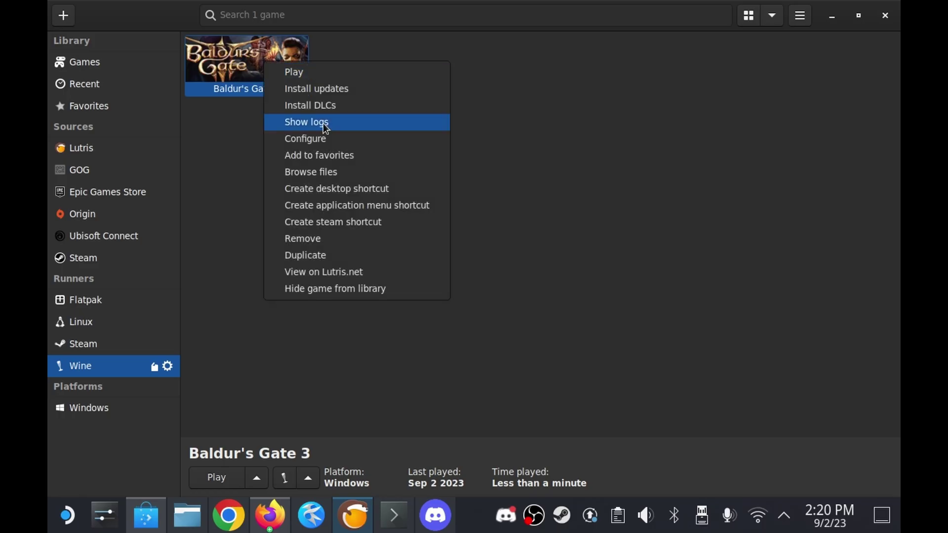
Step: Check the runner options of Baldur's Gate 3 and try launching it on System (8.0.2) with Esync and Fsync enabled
left_click(326, 139)
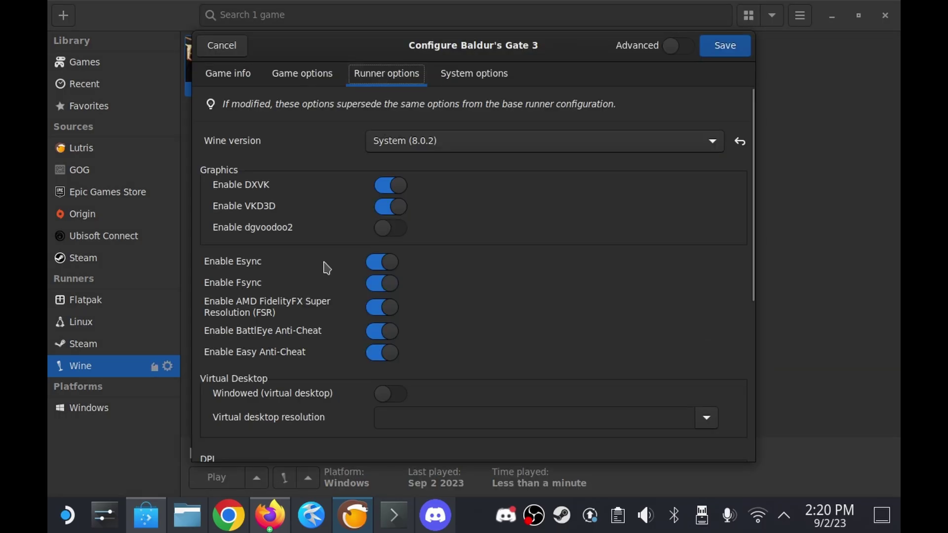
scroll(391, 271, "down", 5)
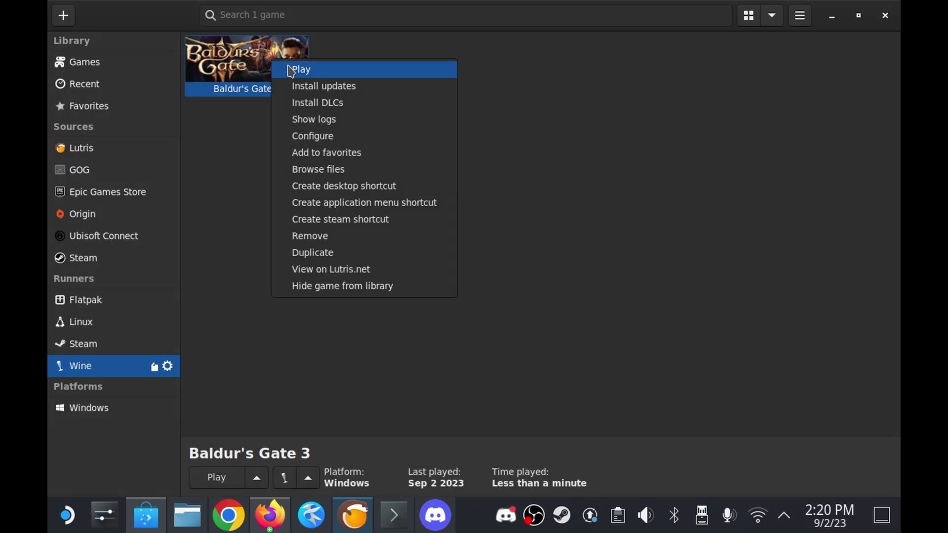
left_click(299, 70)
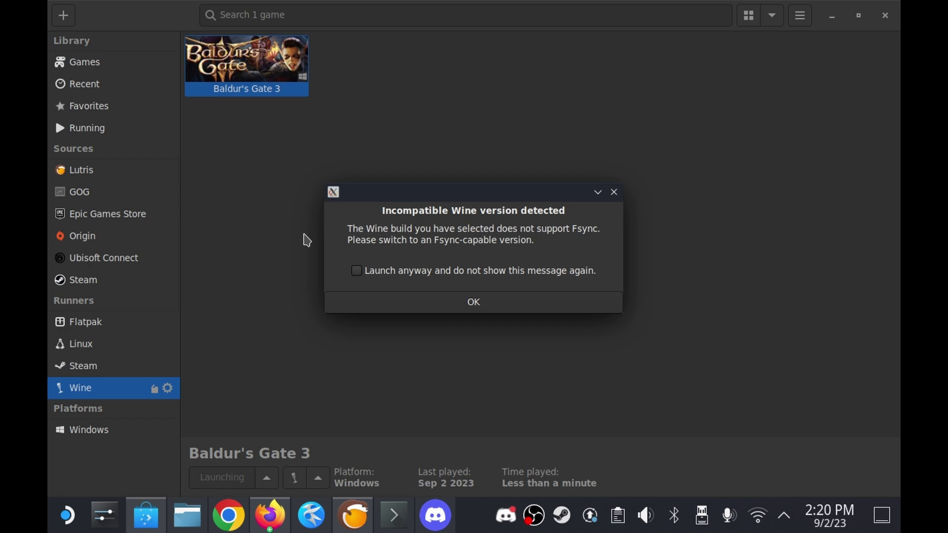
left_click(468, 305)
left_click(474, 281)
Step: Disable Esync and Fsync in the runner options of Baldur's Gate 3 and save the configuration
right_click(267, 66)
left_click(344, 140)
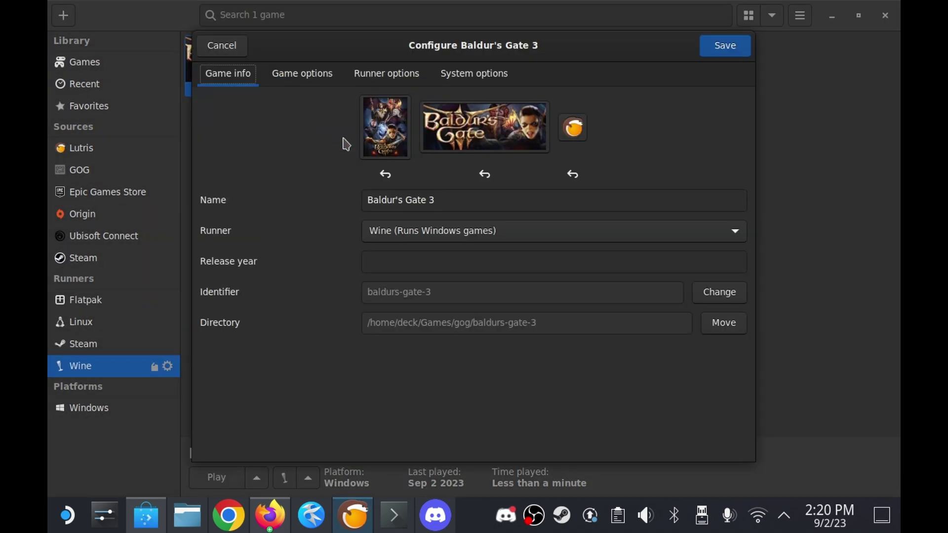
left_click(475, 73)
left_click(387, 73)
left_click(373, 289)
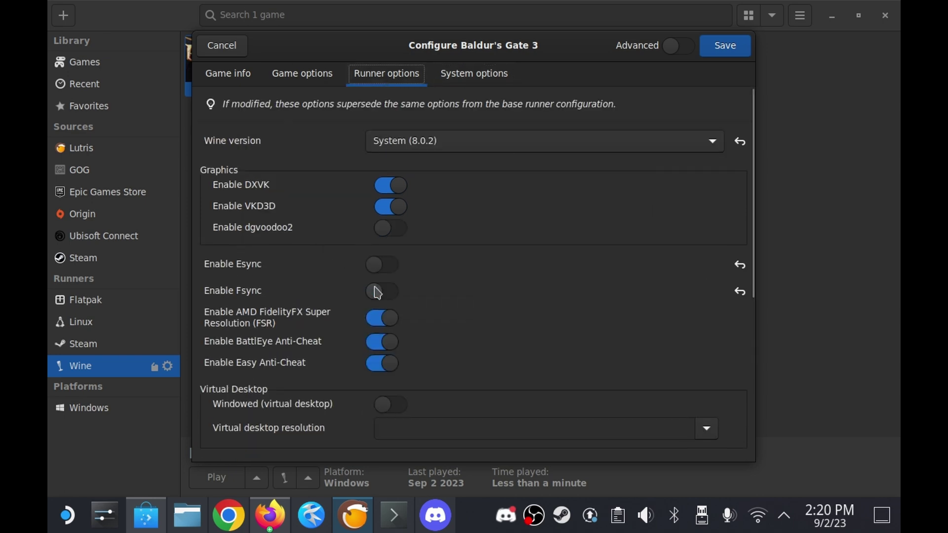
left_click(725, 45)
Step: Launch Baldur's Gate 3 and cycle through the open windows while it runs
right_click(280, 63)
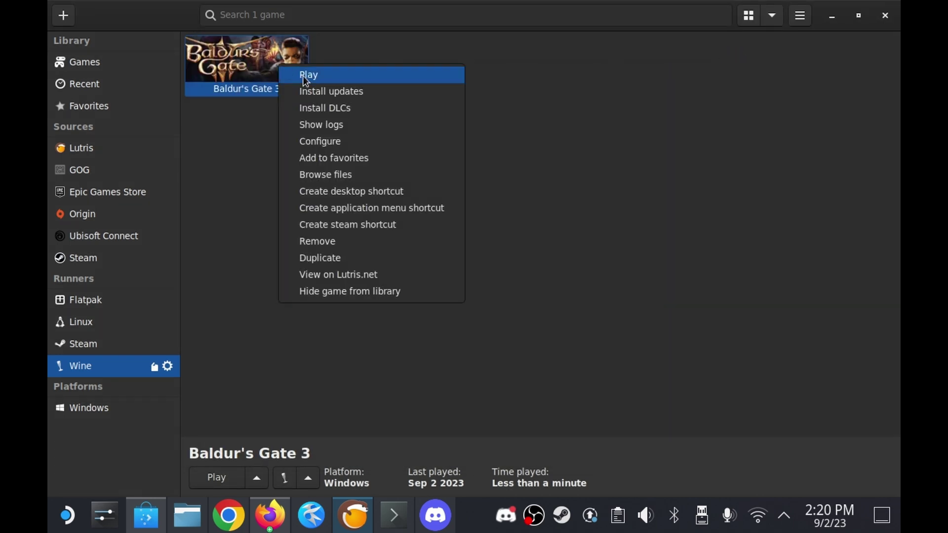
left_click(303, 75)
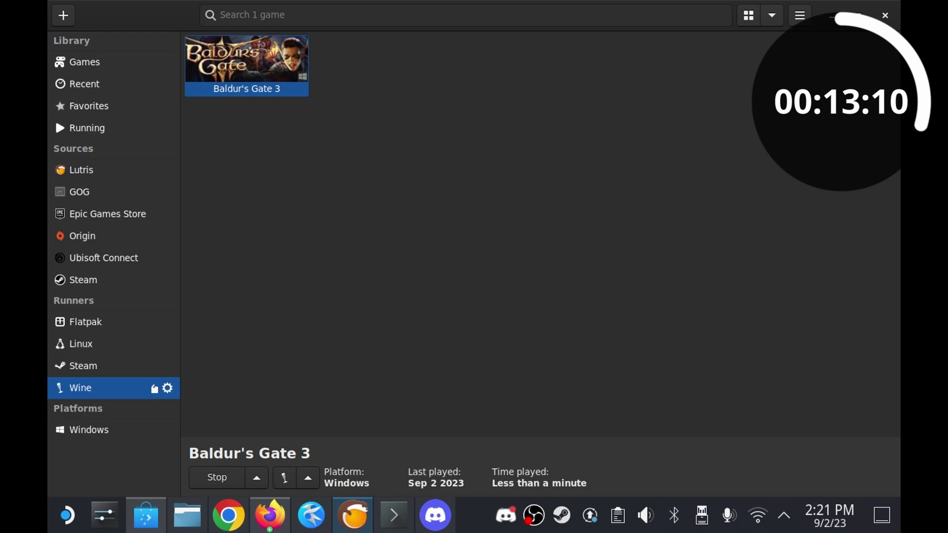
key("alt+Tab")
key("alt+Tab")
key("alt+Tab")
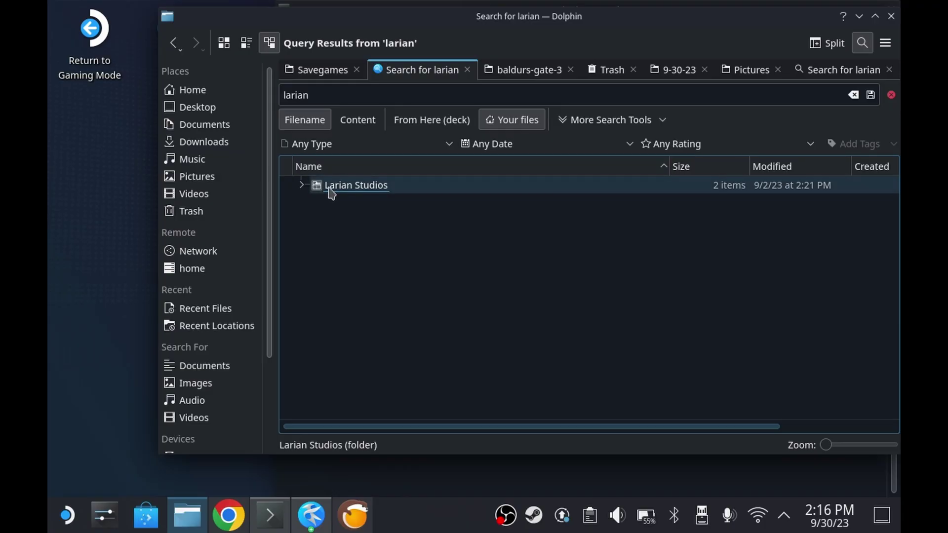
Step: Expand the Larian Studios folder in Dolphin's larian search down to Baldur's Gate 3/PlayerProfiles/Public
left_click(301, 186)
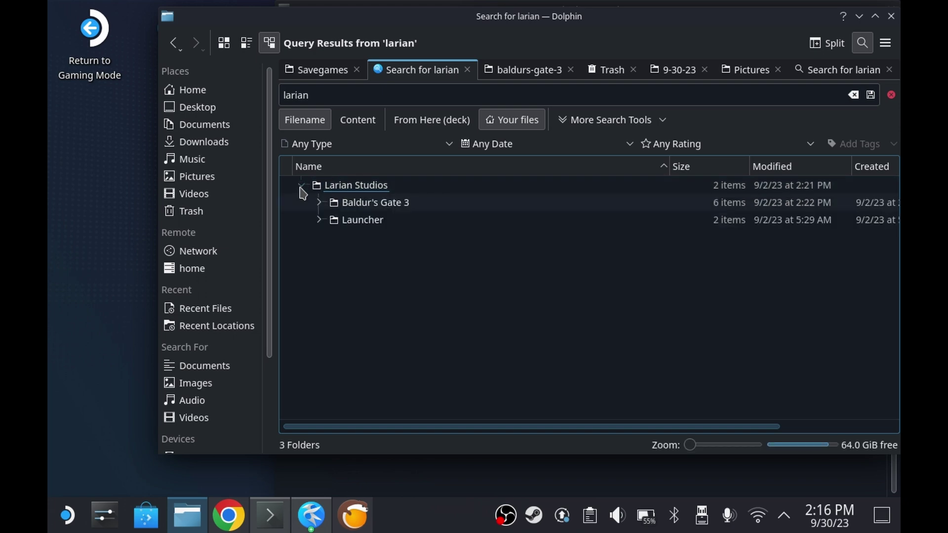
left_click(319, 203)
left_click(336, 220)
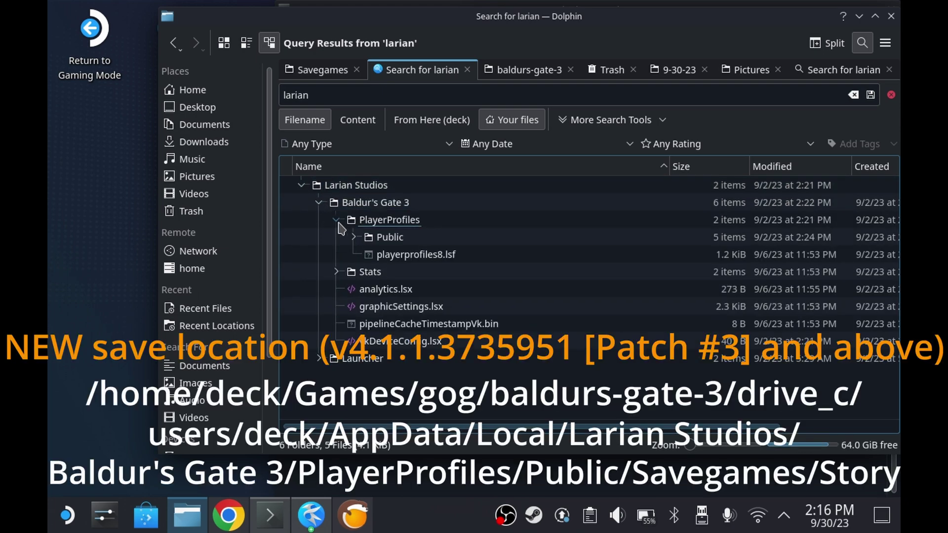
left_click(356, 239)
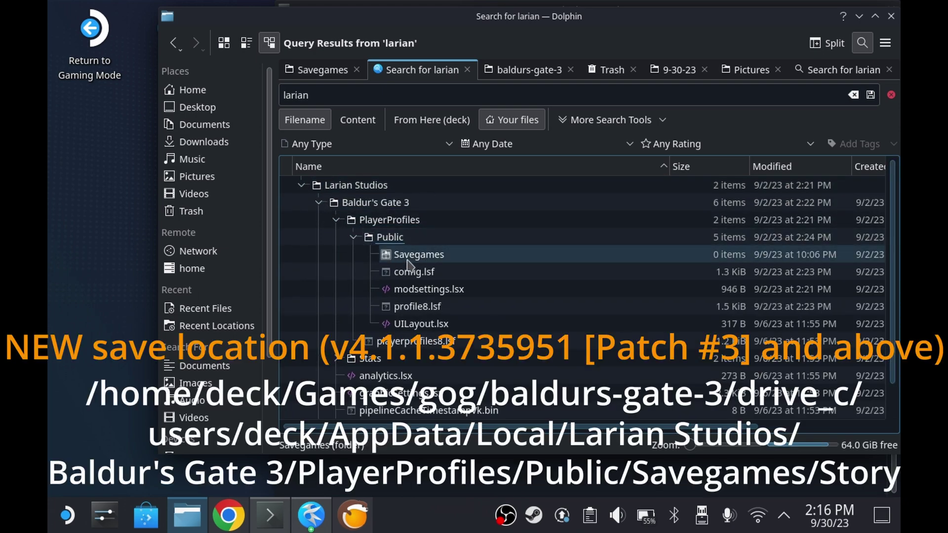
Step: Restrict the larian search to the deck folder and open Savegames under Baldur's Gate 3/PlayerProfiles/Public
left_click(398, 120)
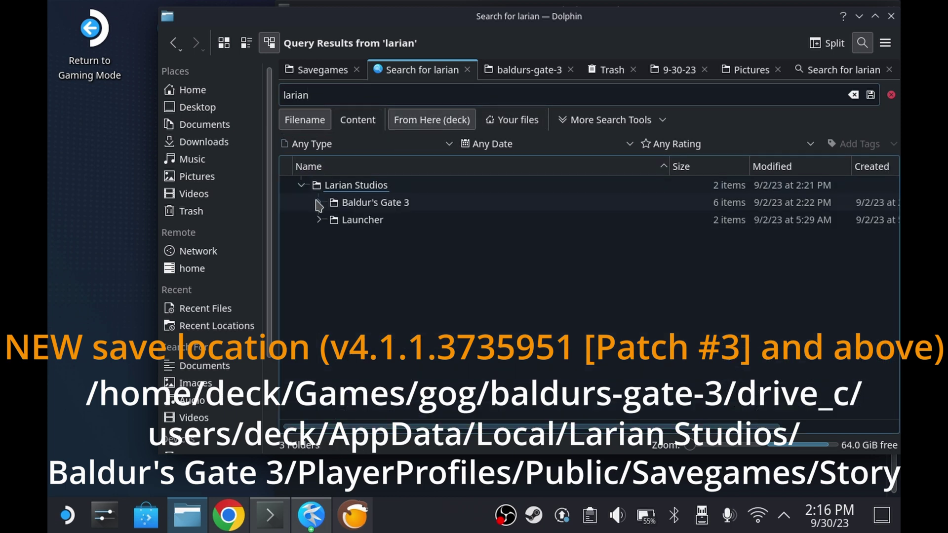
left_click(319, 203)
left_click(336, 222)
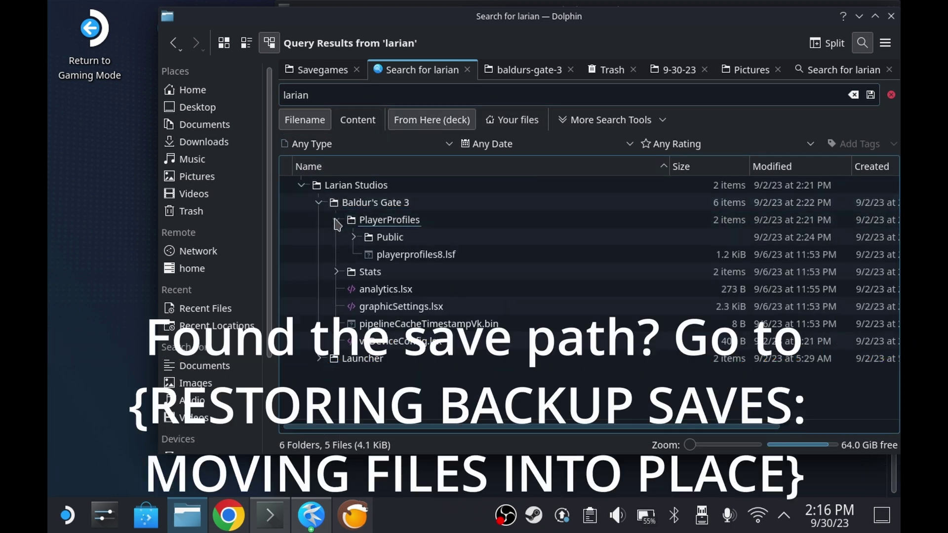
left_click(355, 238)
double_click(381, 256)
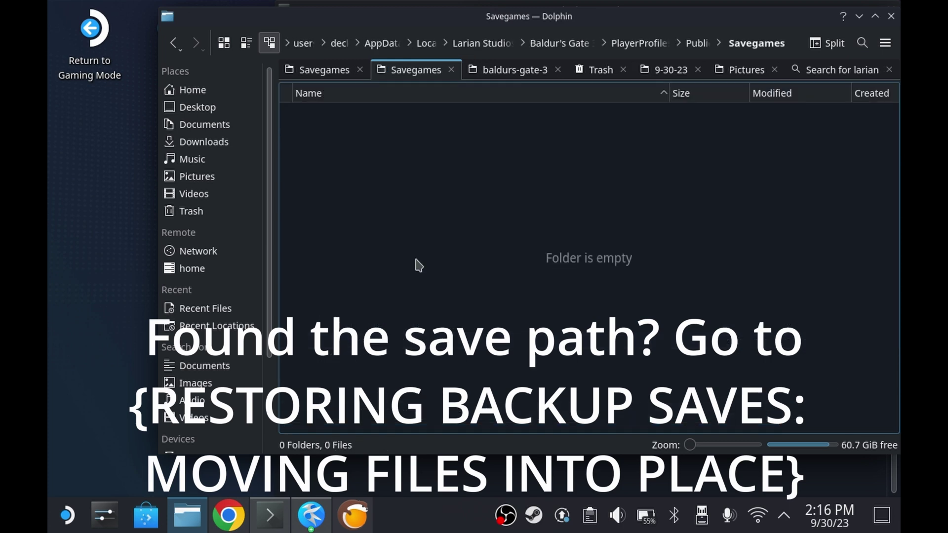
Step: Search the .local folder for larian and look through the results for the old save location
left_click(861, 43)
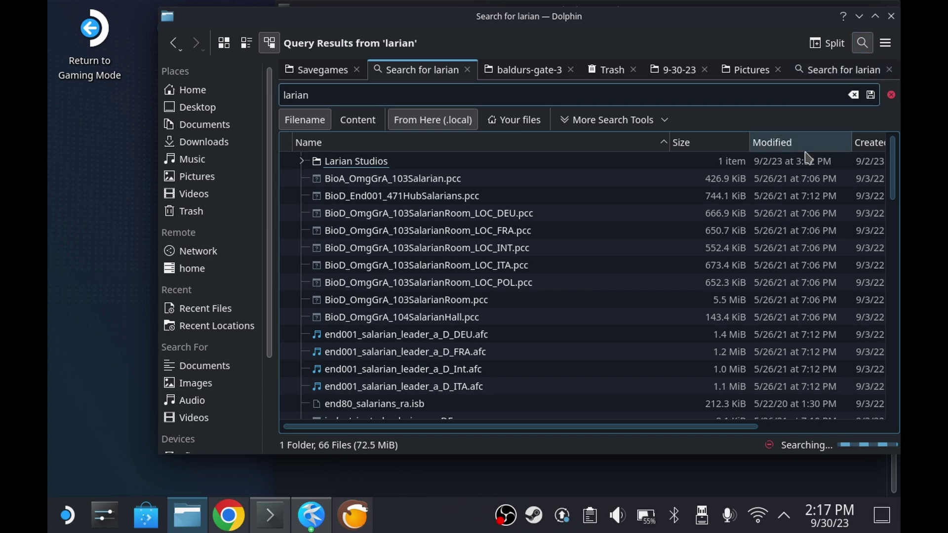
scroll(371, 260, "down", 3)
scroll(372, 261, "down", 15)
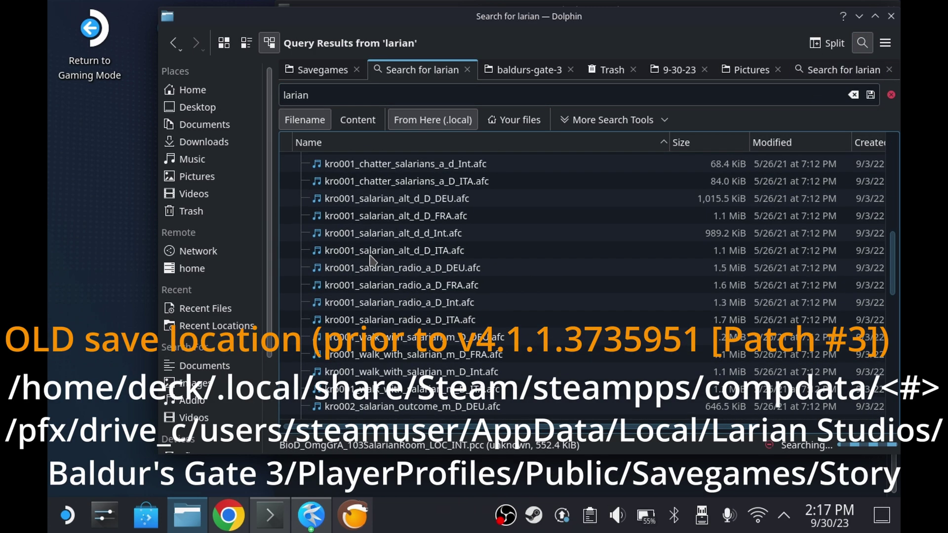
scroll(372, 261, "up", 20)
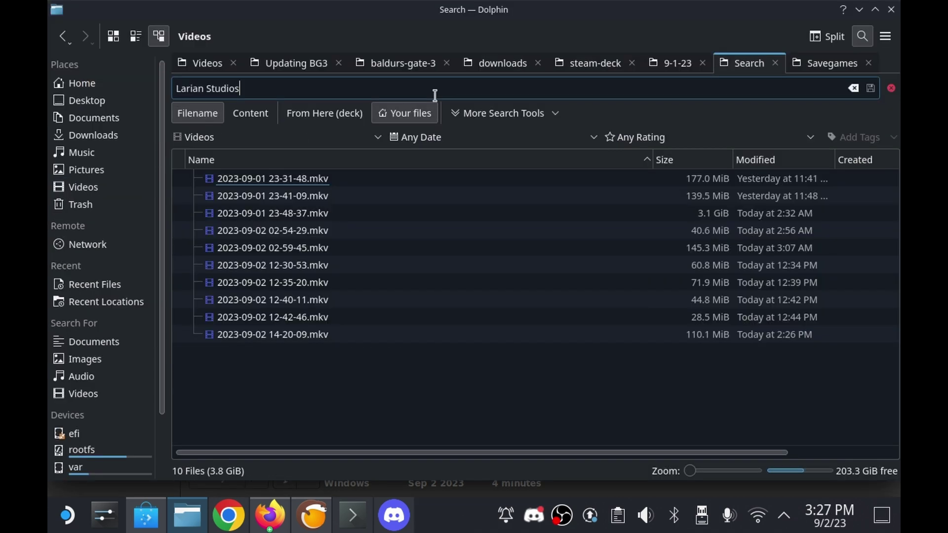
Step: Search for Larian by filename, limited to the deck folder and its subfolders
left_click(341, 114)
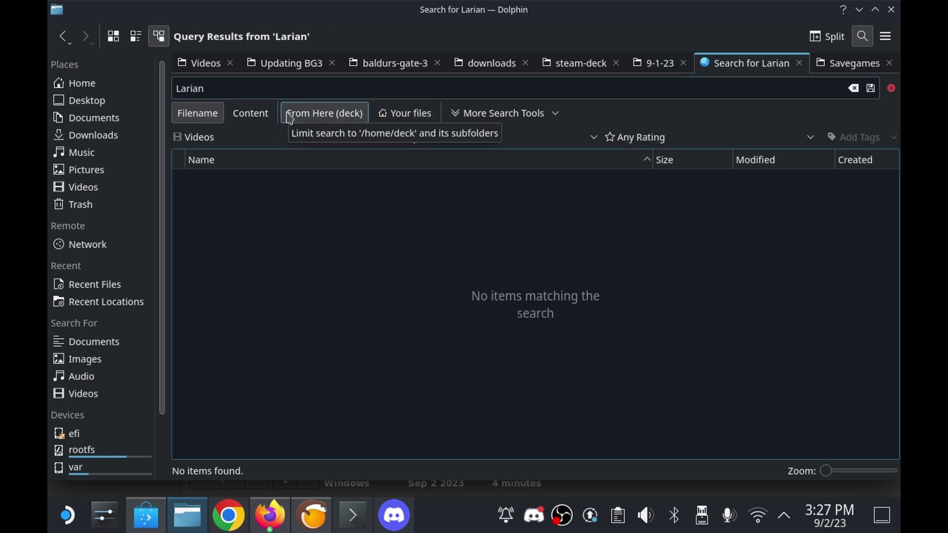
left_click(262, 117)
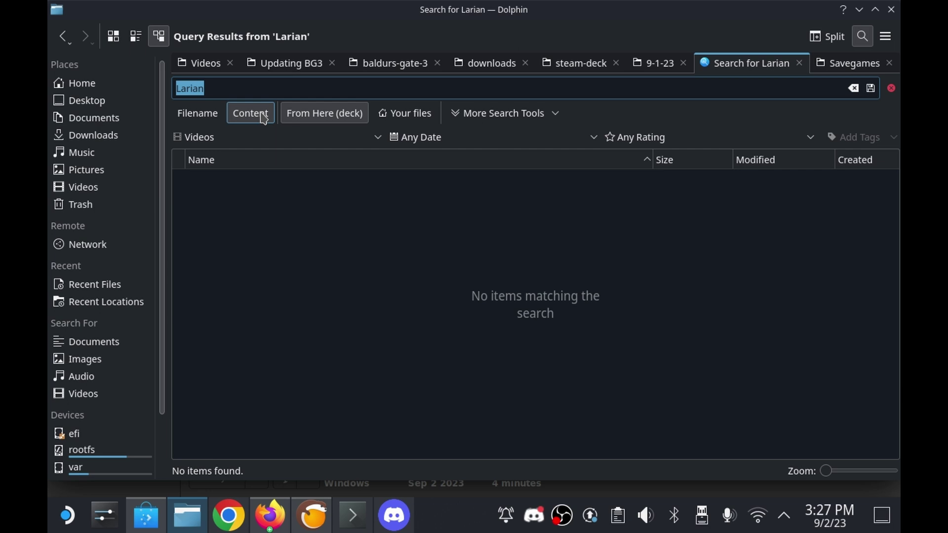
left_click(209, 124)
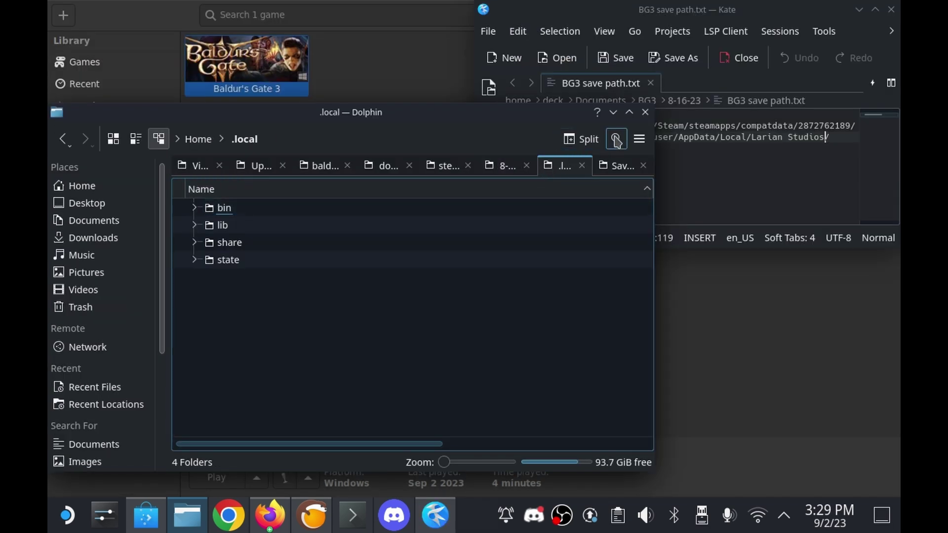
Step: Run a filename search for larian from .local and expand the sixth Larian Studios folder in the results
left_click(617, 140)
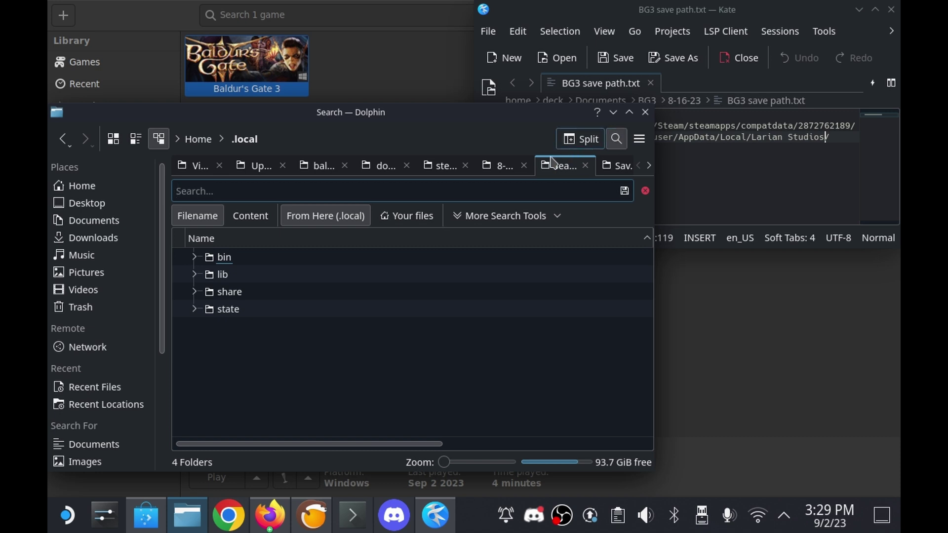
type("larian")
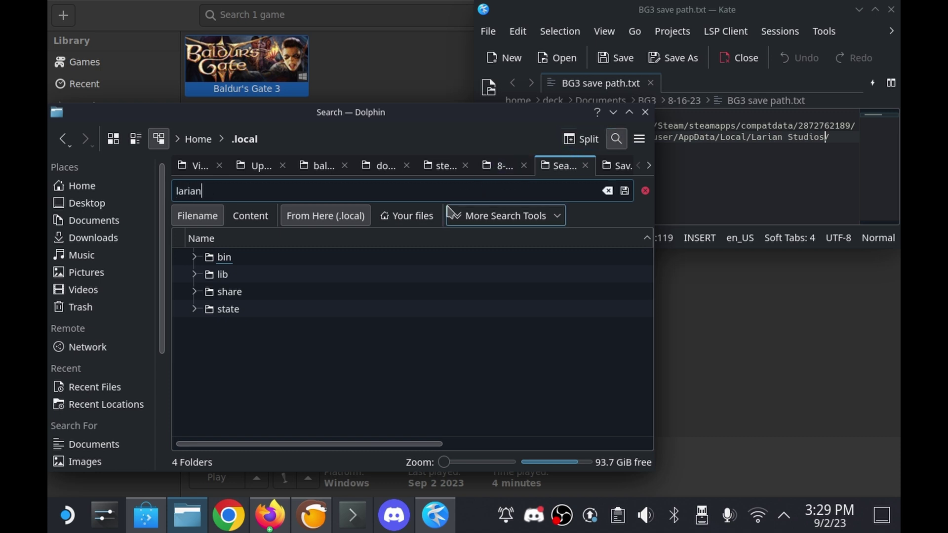
key("Return")
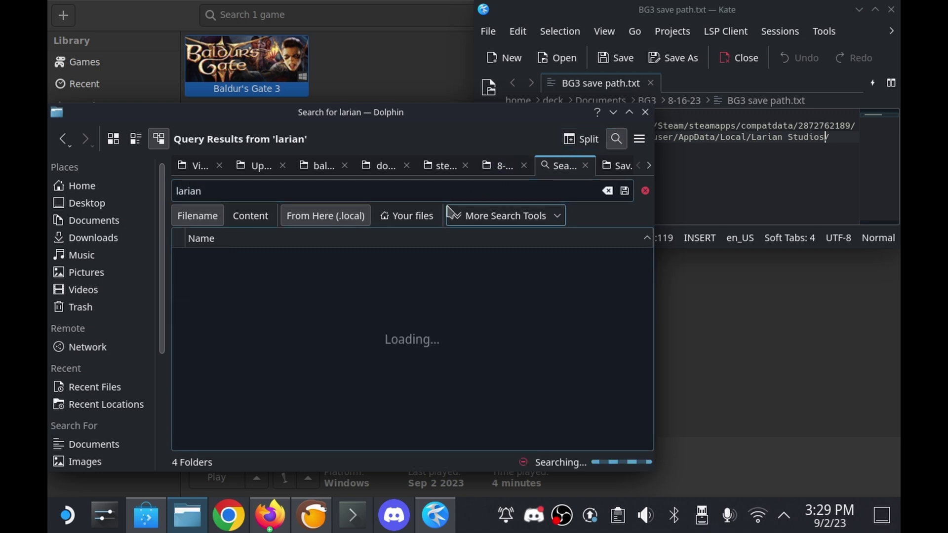
left_click(389, 190)
key("BackSpace")
key("BackSpace")
key("BackSpace")
key("BackSpace")
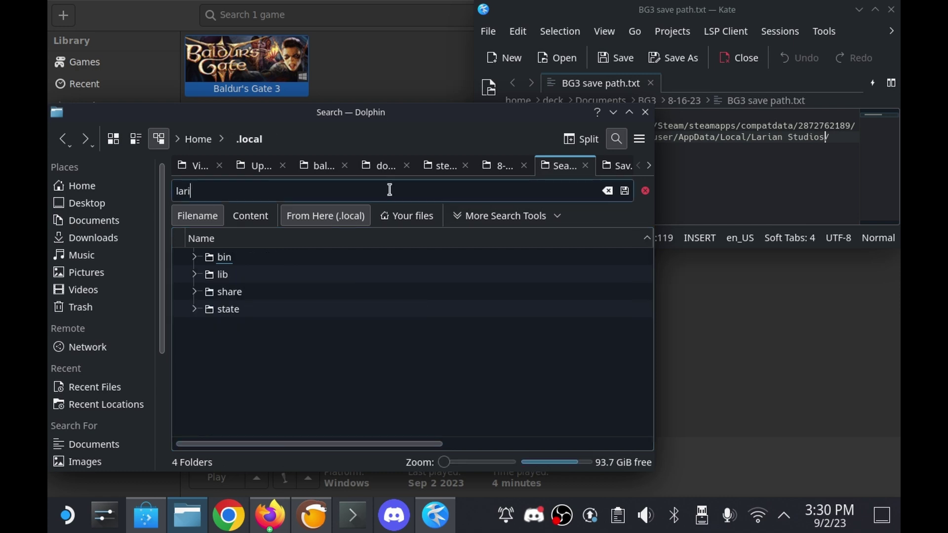
key("Return")
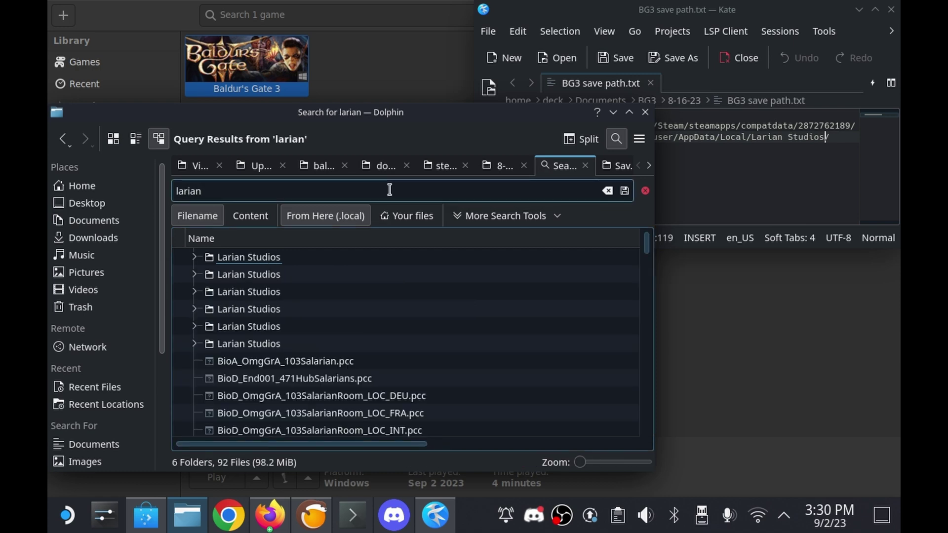
left_click(194, 344)
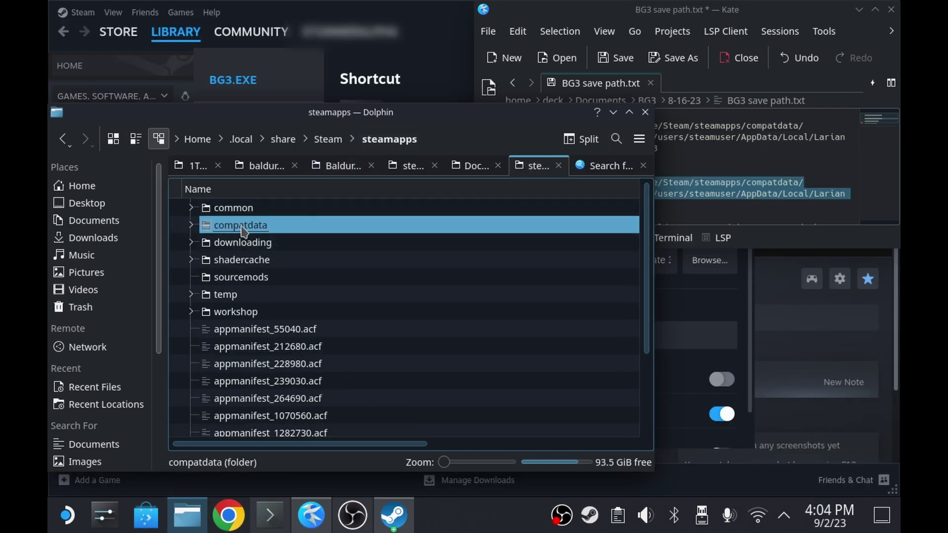
Step: Open the compatdata folder in steamapps, search it for Larian and look through the results for Larian Studios folders
double_click(245, 225)
left_click(616, 139)
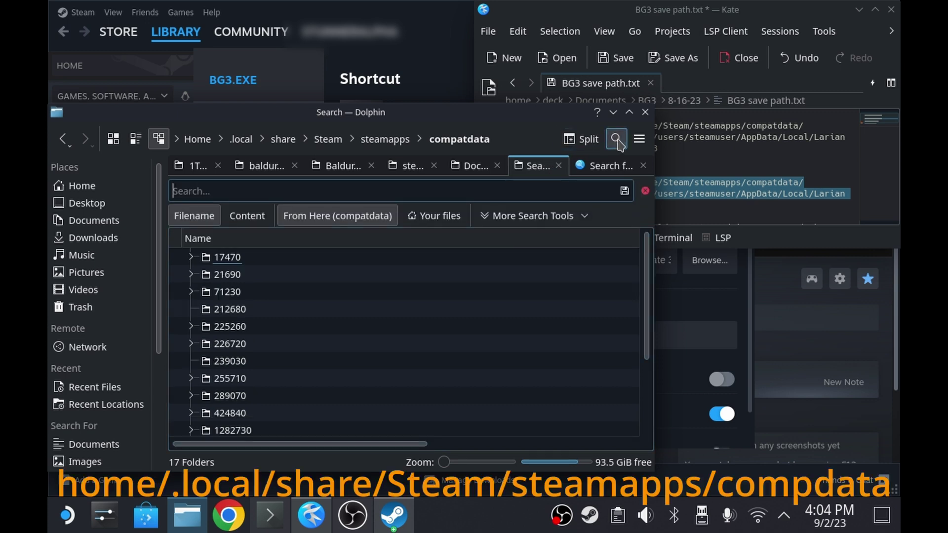
key("Return")
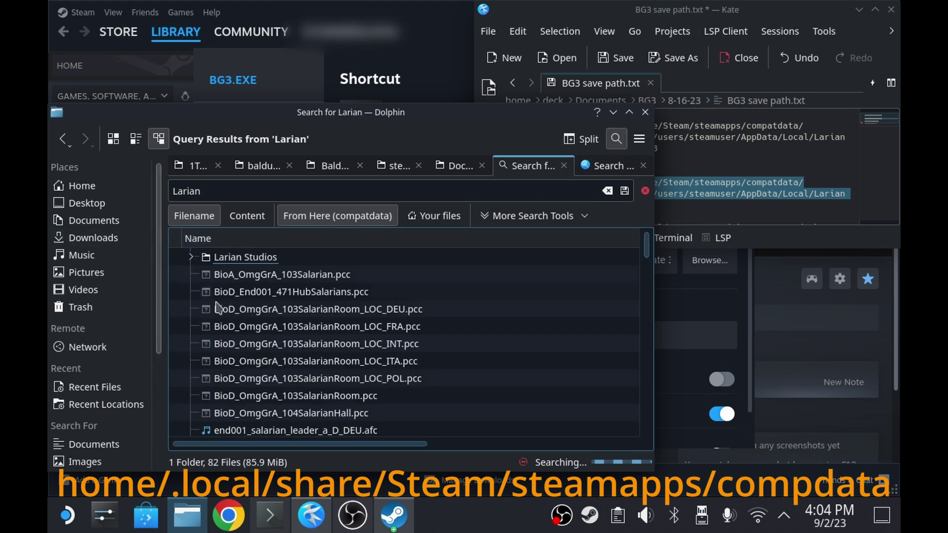
scroll(271, 314, "down", 15)
scroll(272, 314, "down", 5)
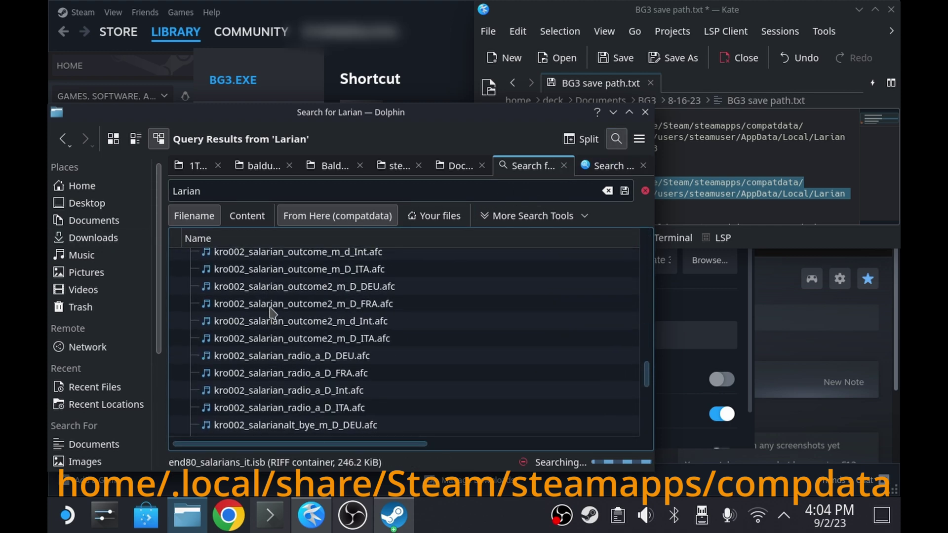
scroll(276, 314, "up", 6)
scroll(277, 306, "up", 15)
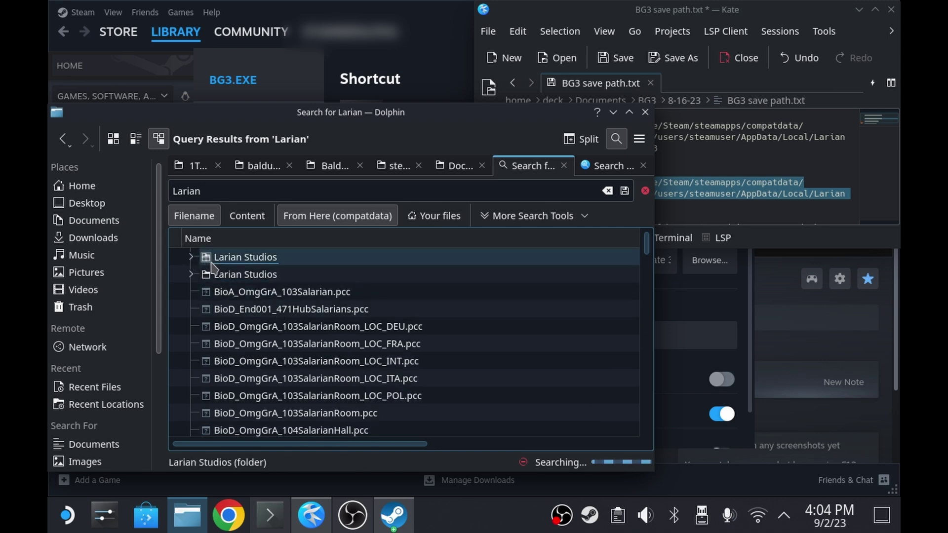
Step: Expand both Larian Studios folders, opening the first one down to Baldur's Gate 3/PlayerProfiles/Public/Savegames
left_click(192, 258)
left_click(192, 292)
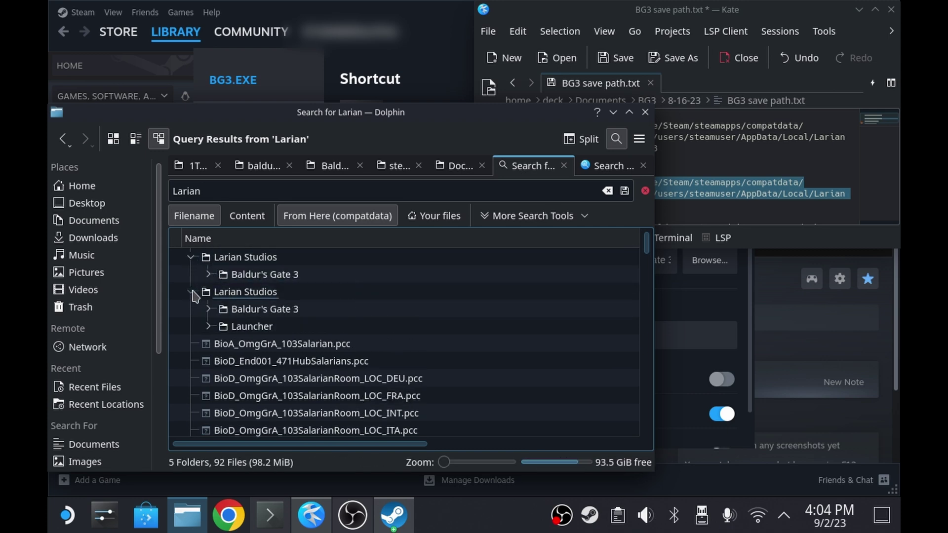
left_click(208, 310)
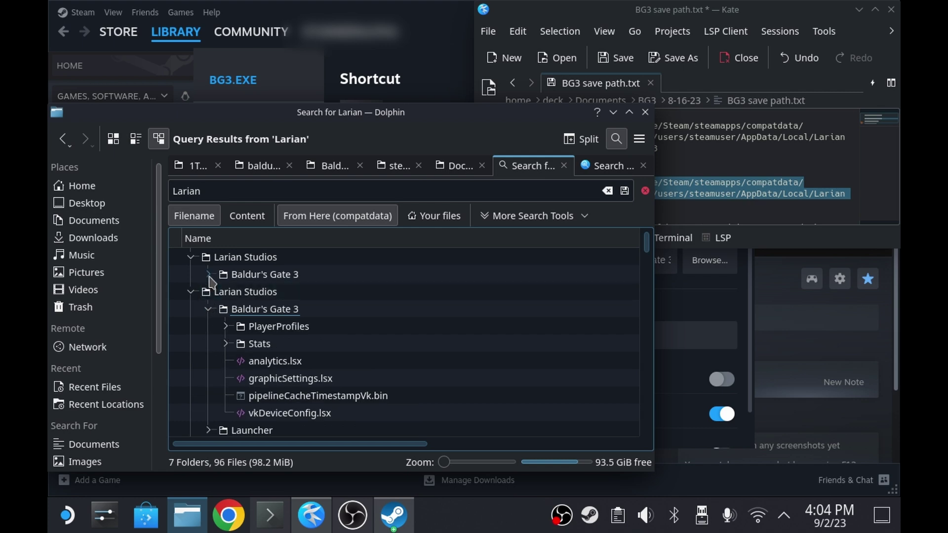
left_click(209, 275)
left_click(227, 293)
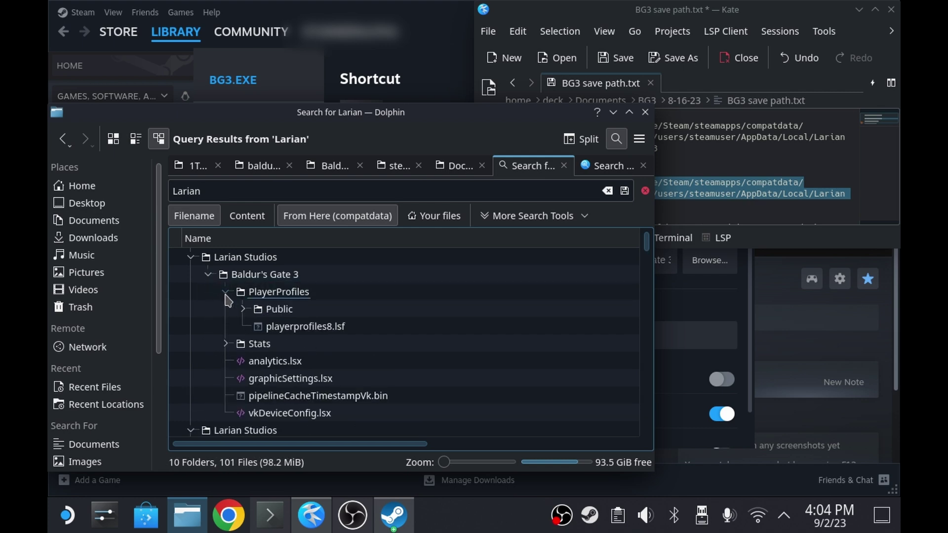
left_click(243, 310)
left_click(261, 327)
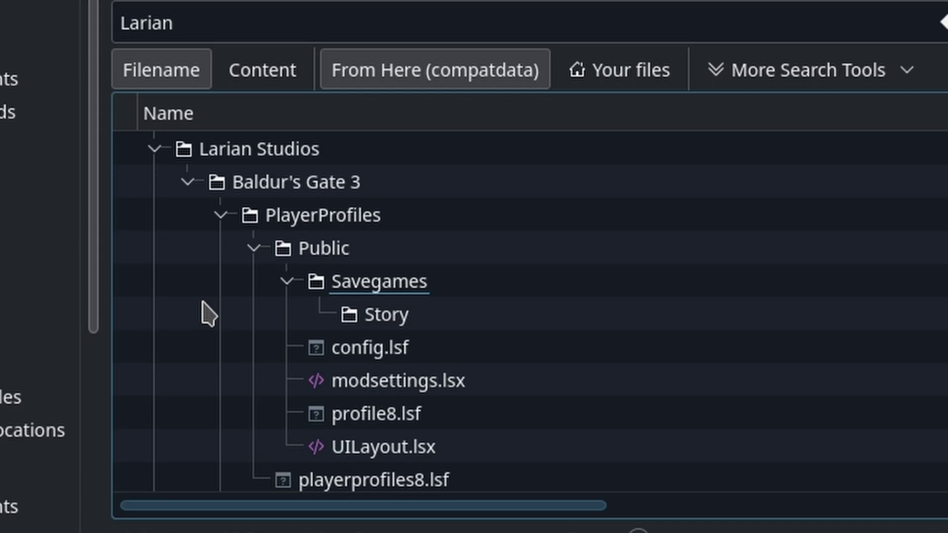
Step: Expand Savegames/Story under the second Larian Studios folder and copy its Story folder
left_click(292, 302)
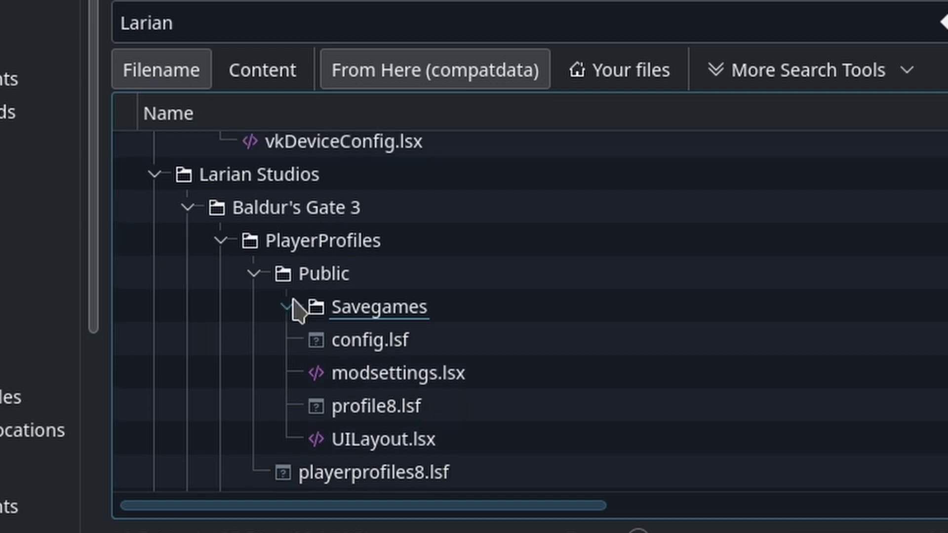
left_click(294, 307)
left_click(319, 341)
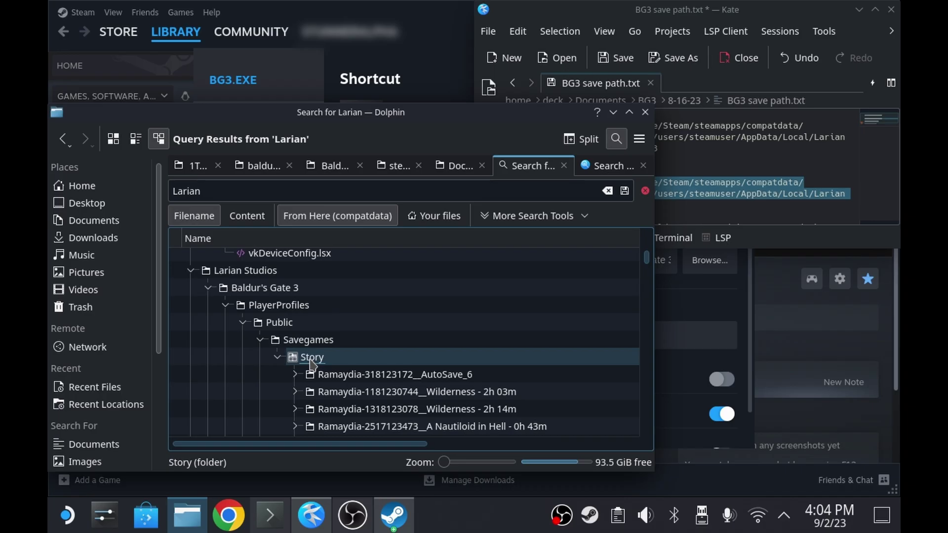
right_click(314, 359)
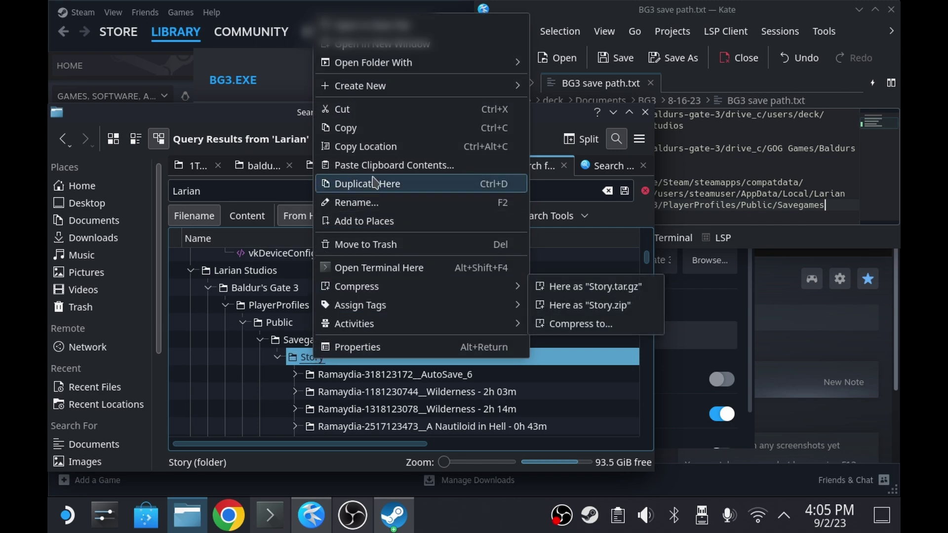
left_click(346, 128)
Step: Move the first Larian Studios folder's Story folder to the trash, paste the copied Story folder into its Savegames and expand it
key("Left")
right_click(307, 344)
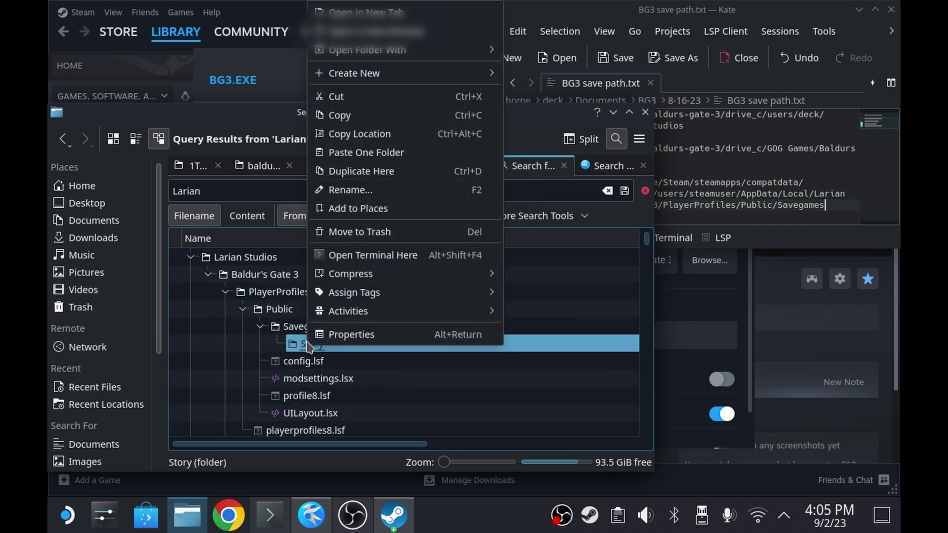
left_click(360, 232)
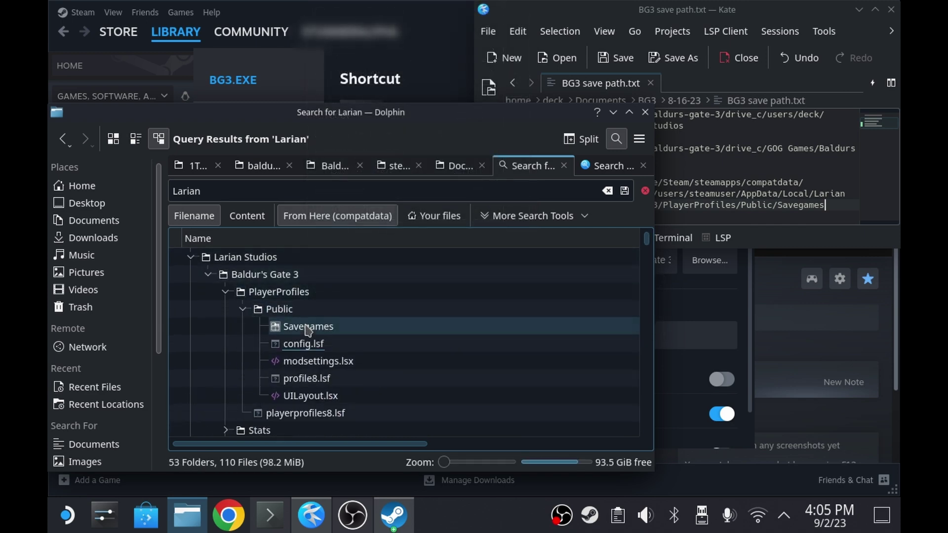
right_click(308, 331)
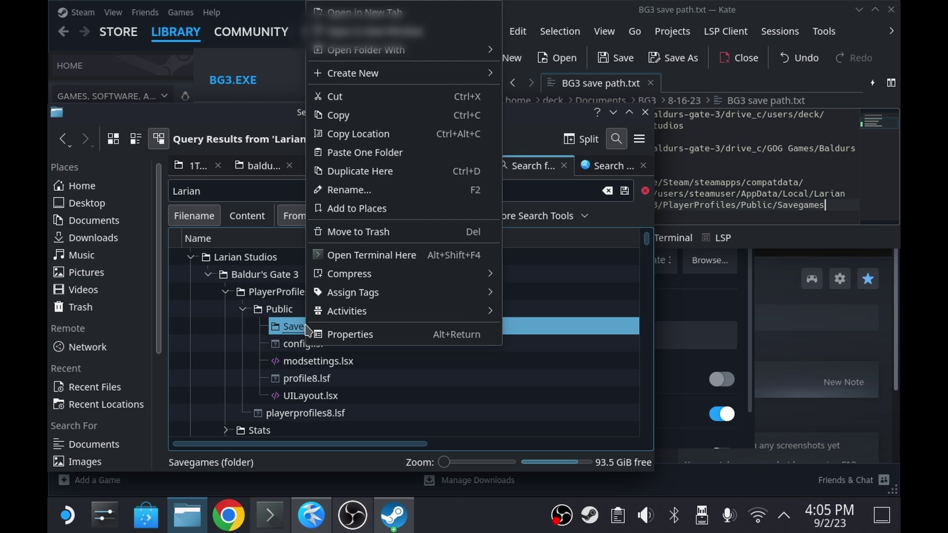
left_click(365, 152)
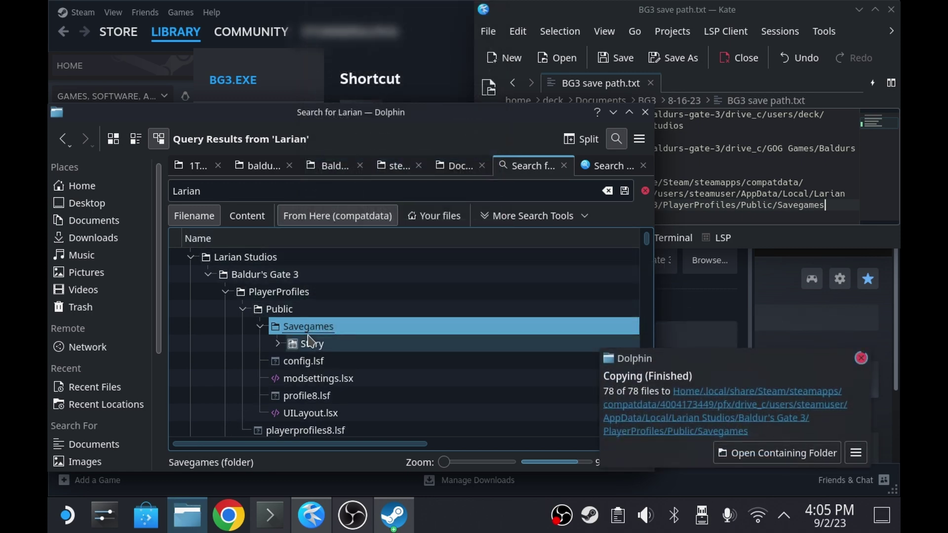
left_click(278, 343)
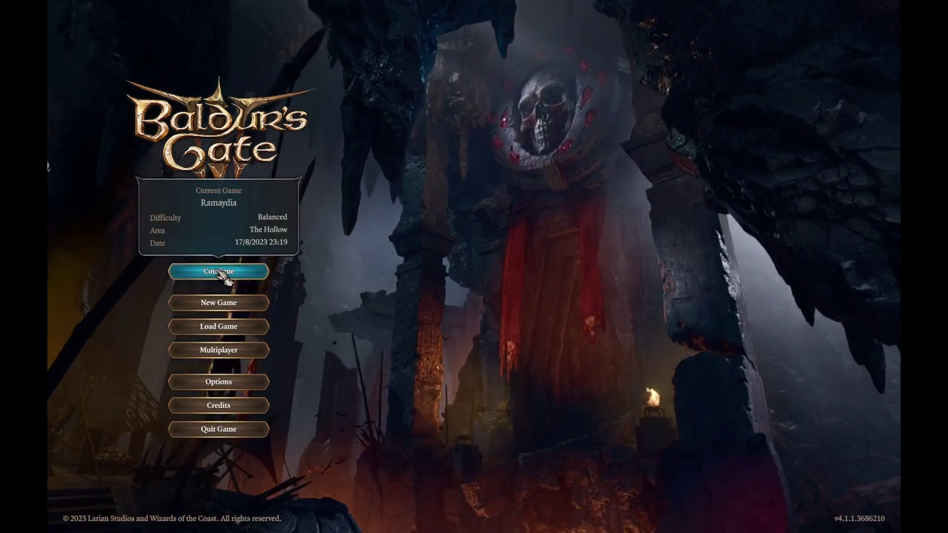
Step: Switch to Baldur's Gate 3, open its list of loadable games and look through the save files
left_click(219, 328)
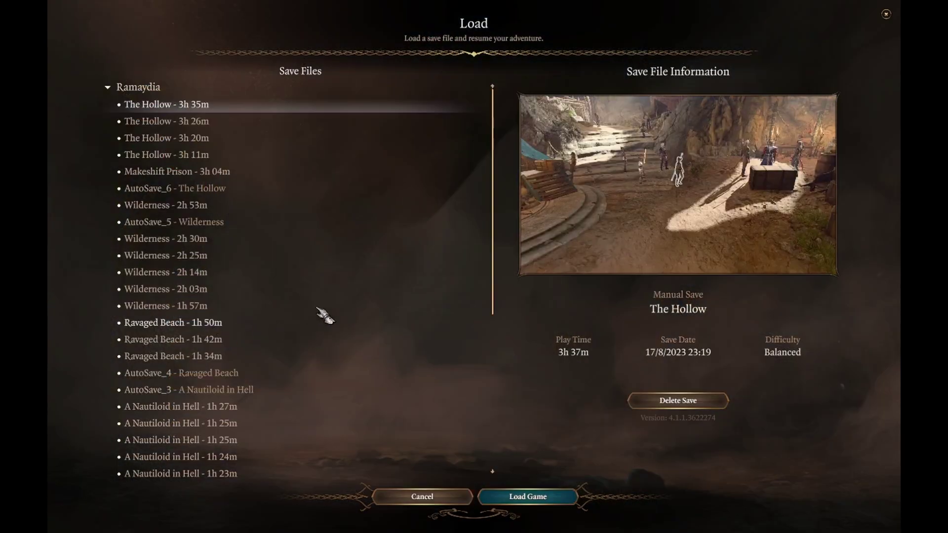
scroll(321, 300, "down", 12)
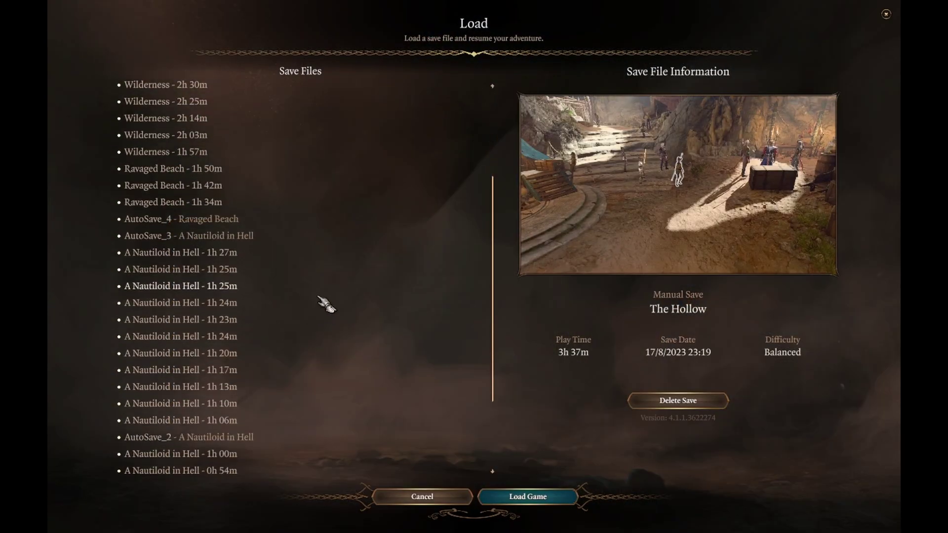